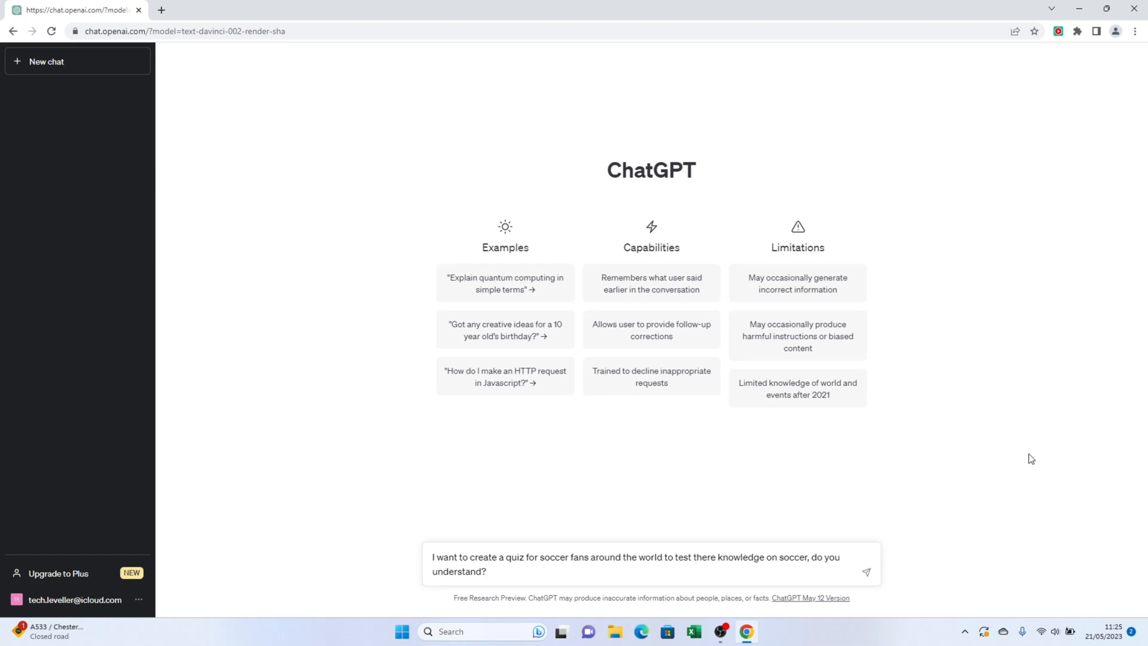
# Step: Ask ChatGPT for help with a soccer fan quiz, requesting categorized questions and answers on competition winners, plus more of them
pyautogui.click(865, 572)
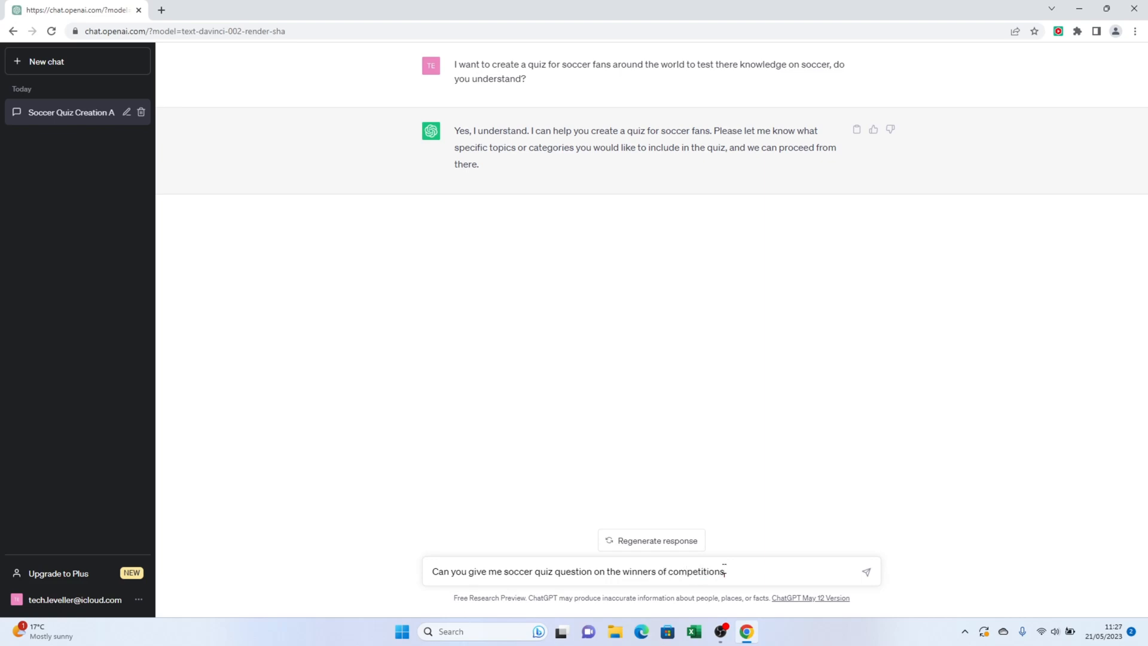
pyautogui.write('ovide the answer and categorize the quiz questions and answers')
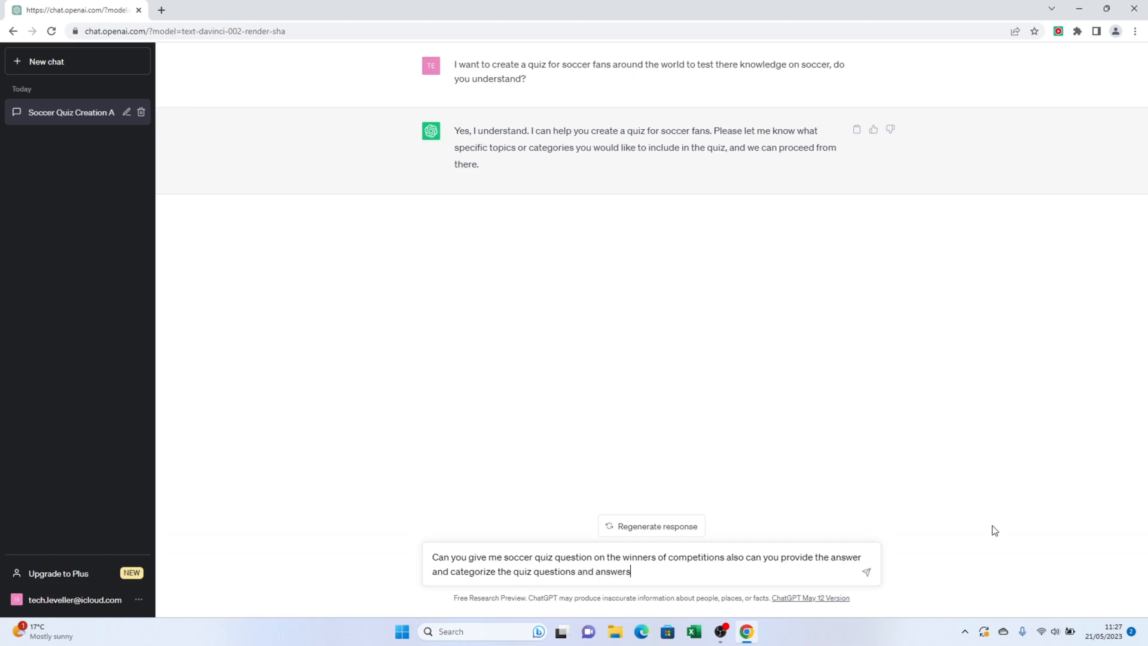
pyautogui.press('Return')
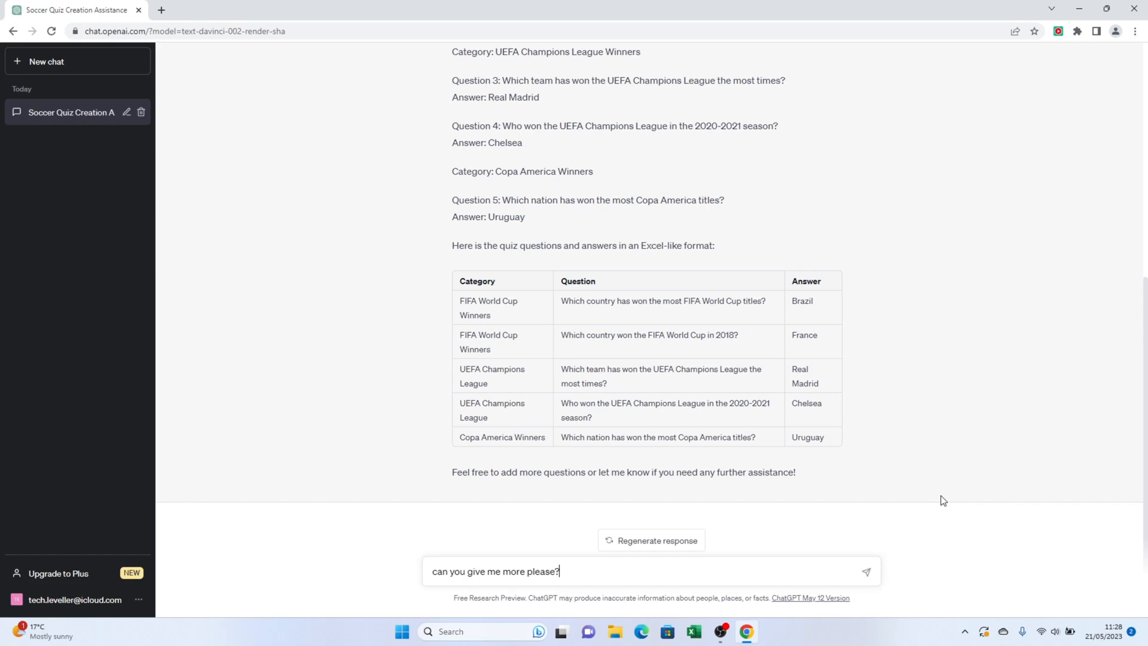
pyautogui.press('Return')
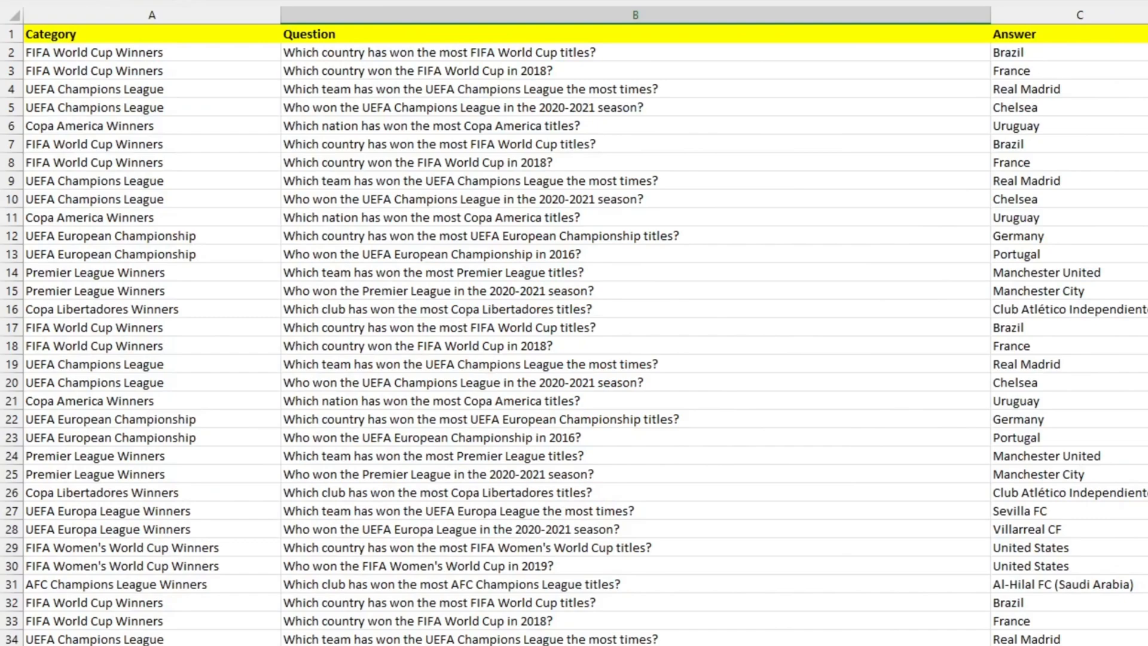
# Step: Review the categories, questions and answers of the compiled soccer quiz list in the Excel sheet
pyautogui.scroll(-20, 574, 335)
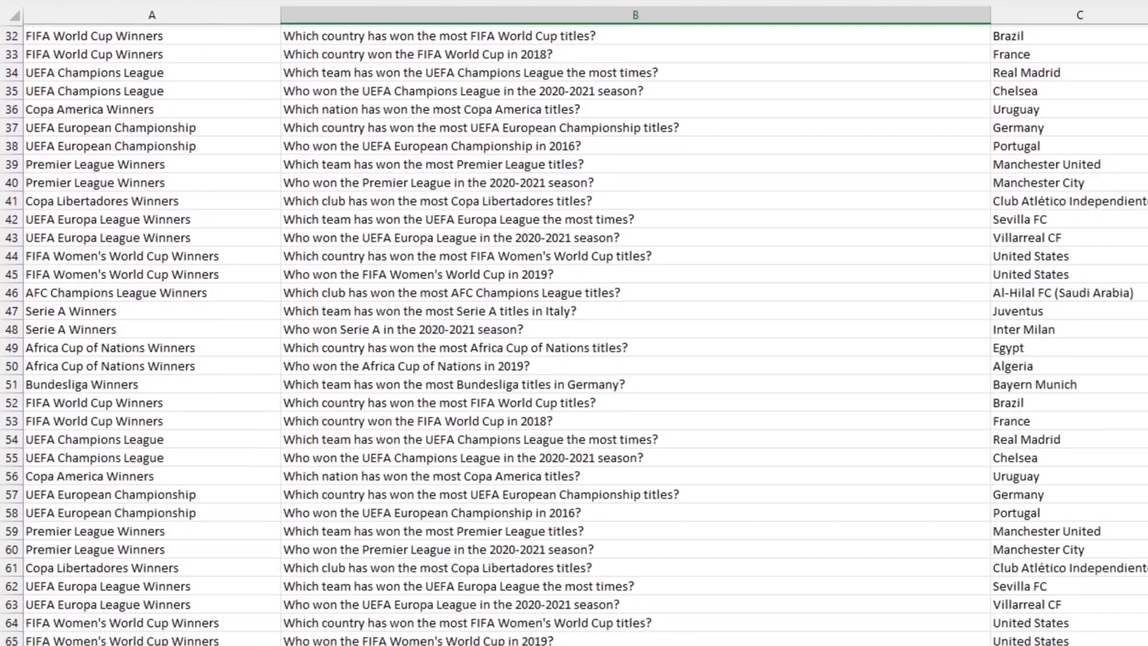
pyautogui.scroll(-20, 574, 335)
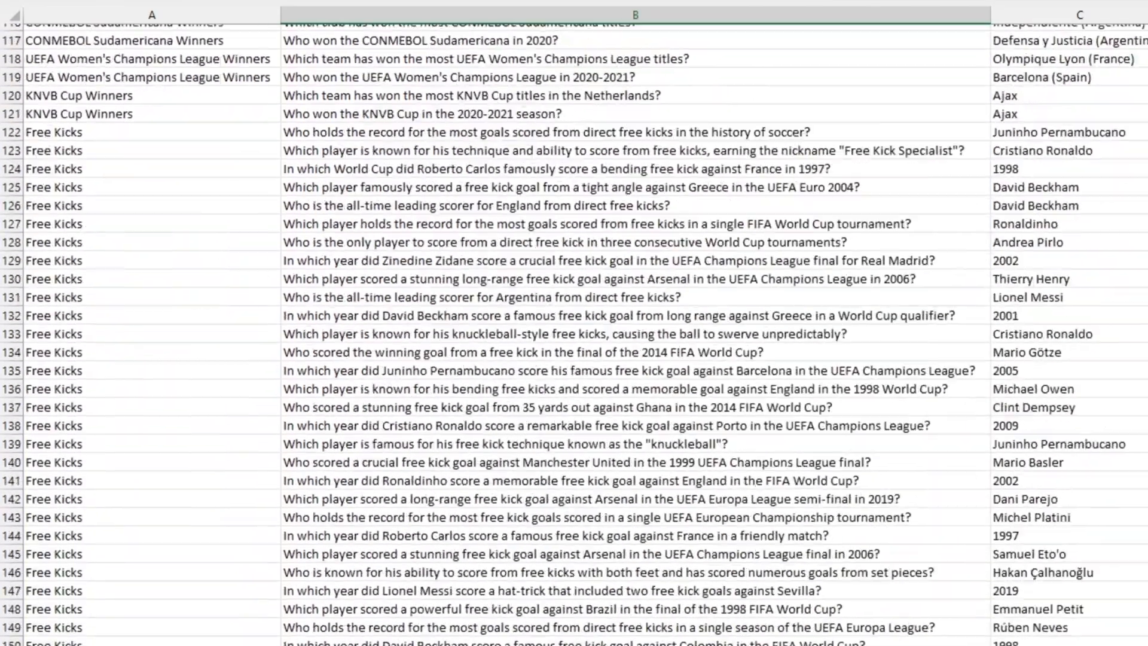
pyautogui.scroll(-20, 574, 335)
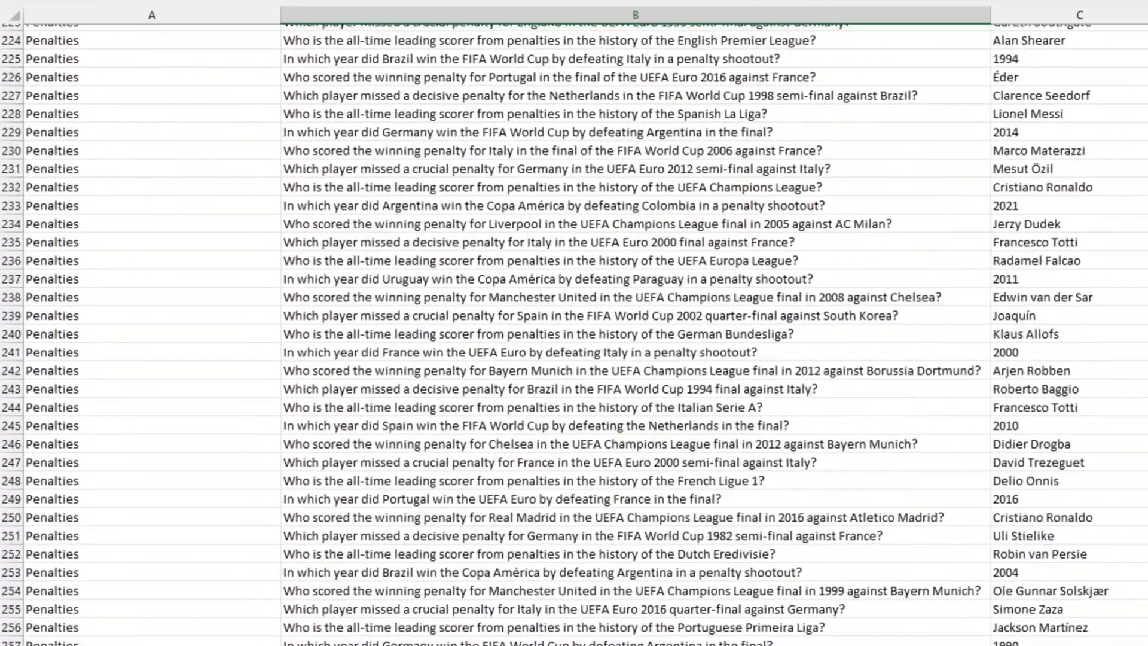
pyautogui.scroll(-5, 574, 335)
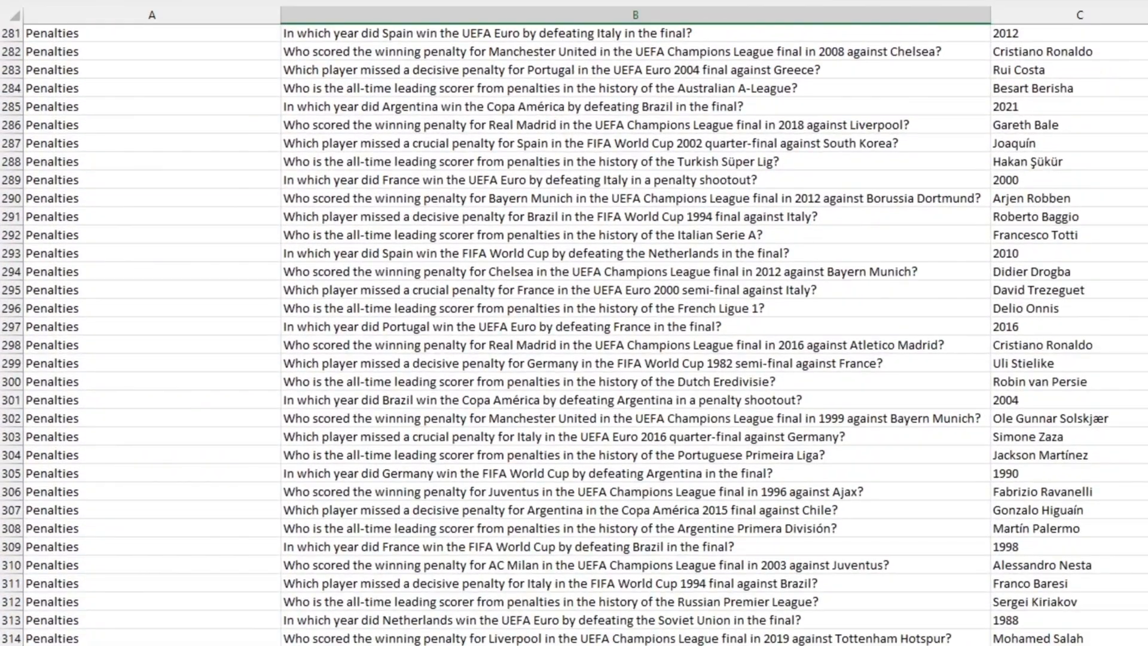
pyautogui.scroll(20, 574, 335)
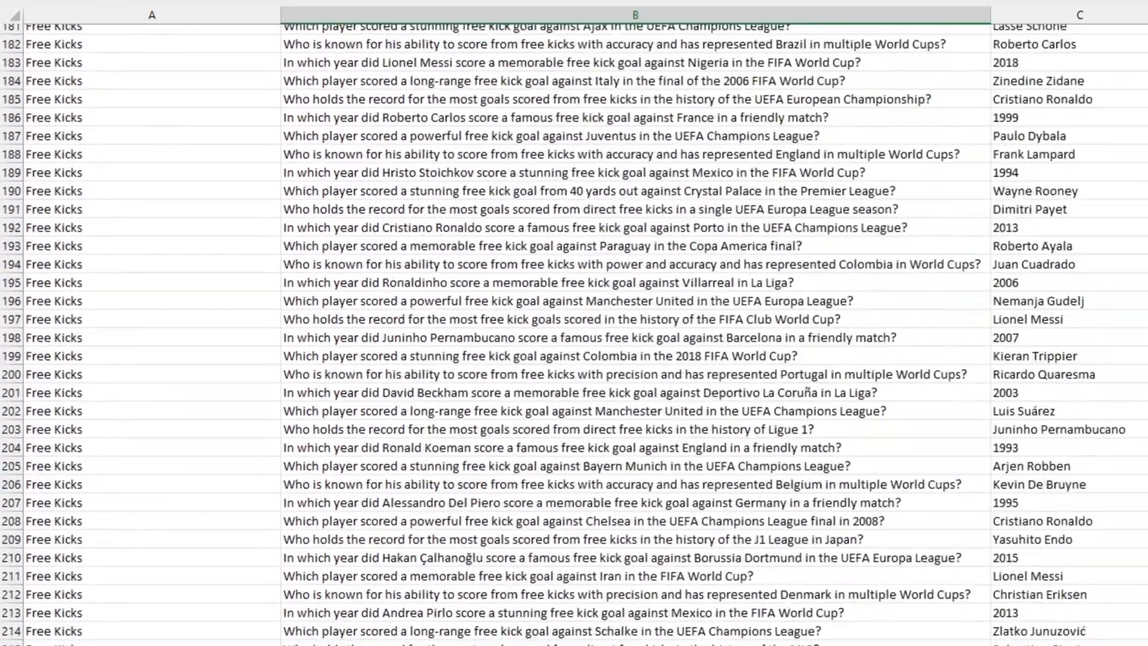
pyautogui.scroll(20, 574, 335)
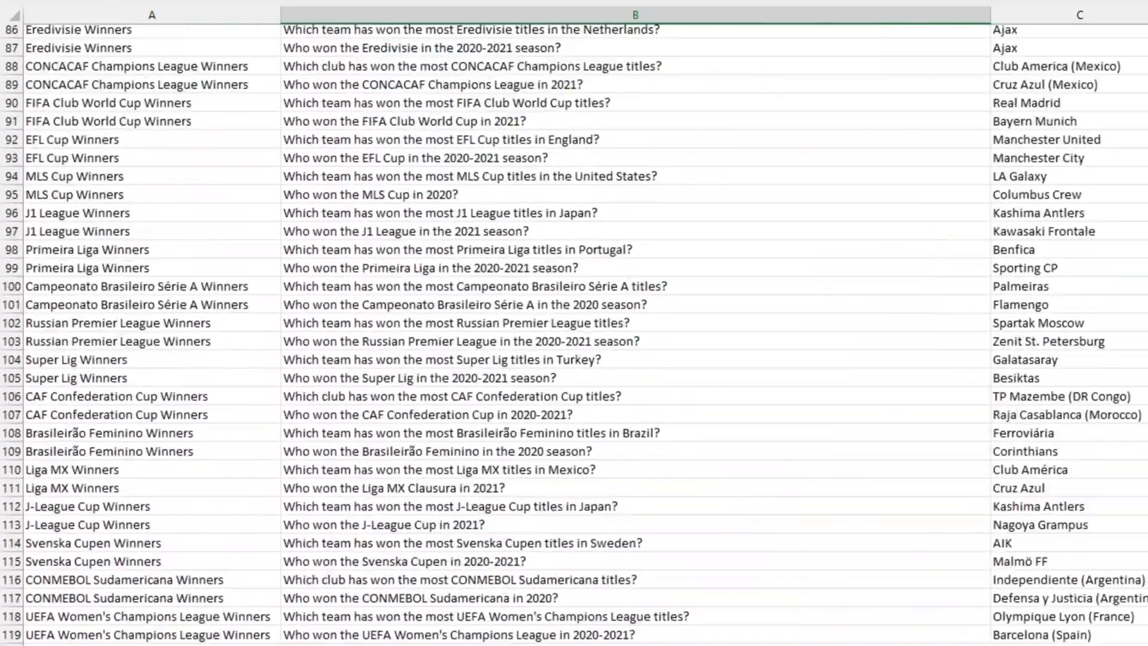
pyautogui.scroll(20, 573, 335)
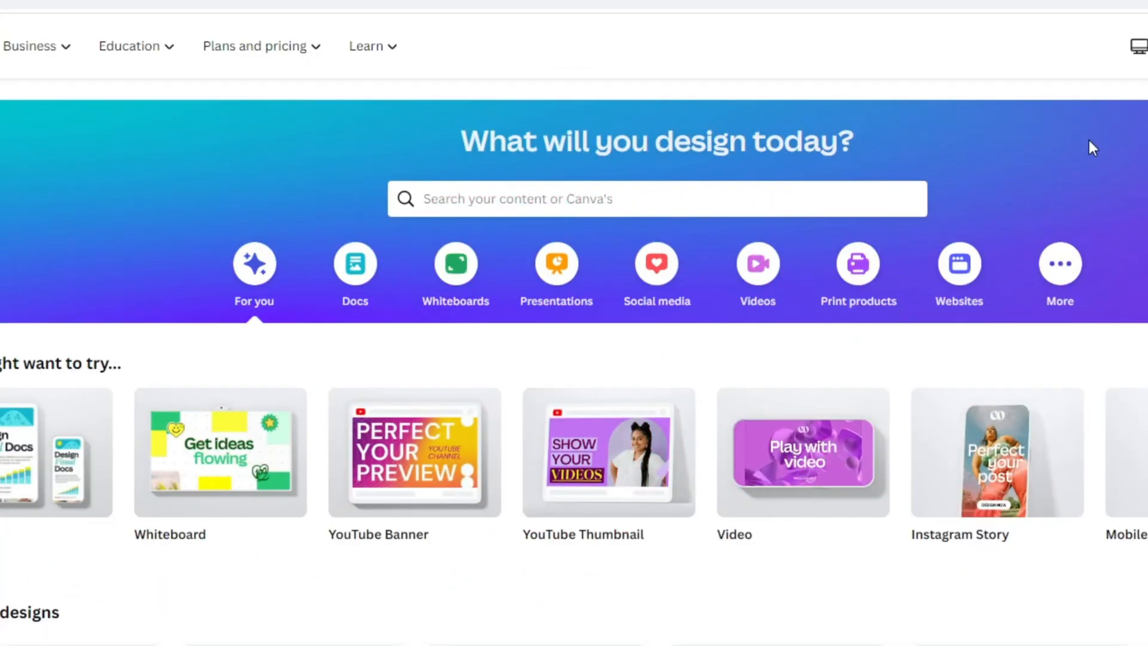
# Step: Create a new Mobile Video design from Canva's video formats
pyautogui.click(757, 272)
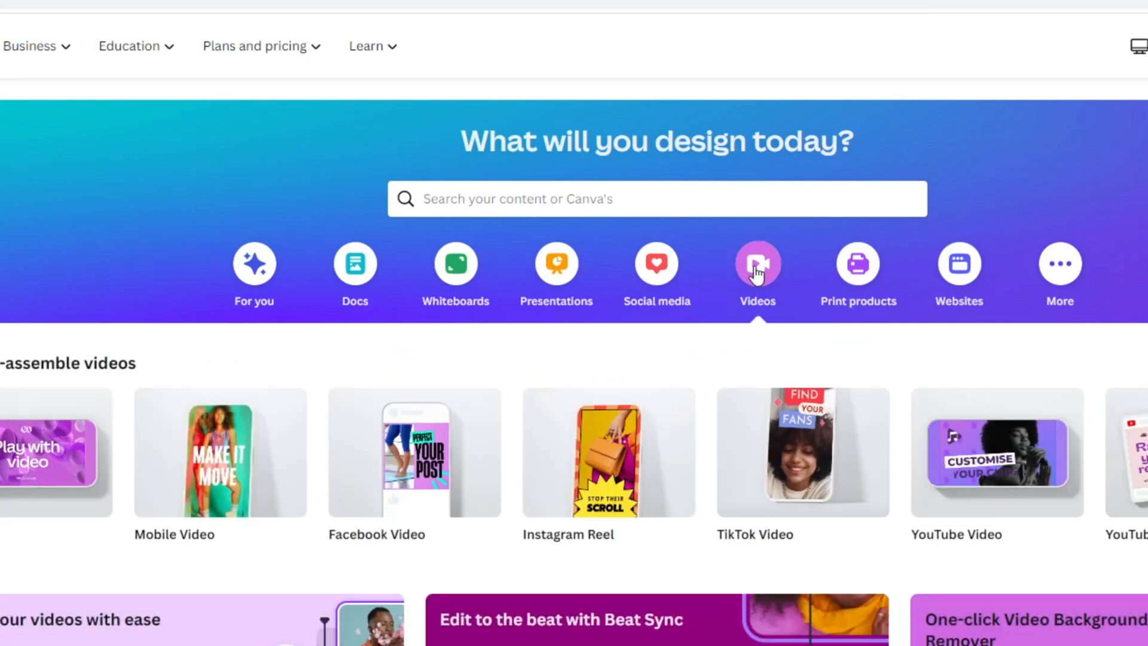
pyautogui.click(267, 467)
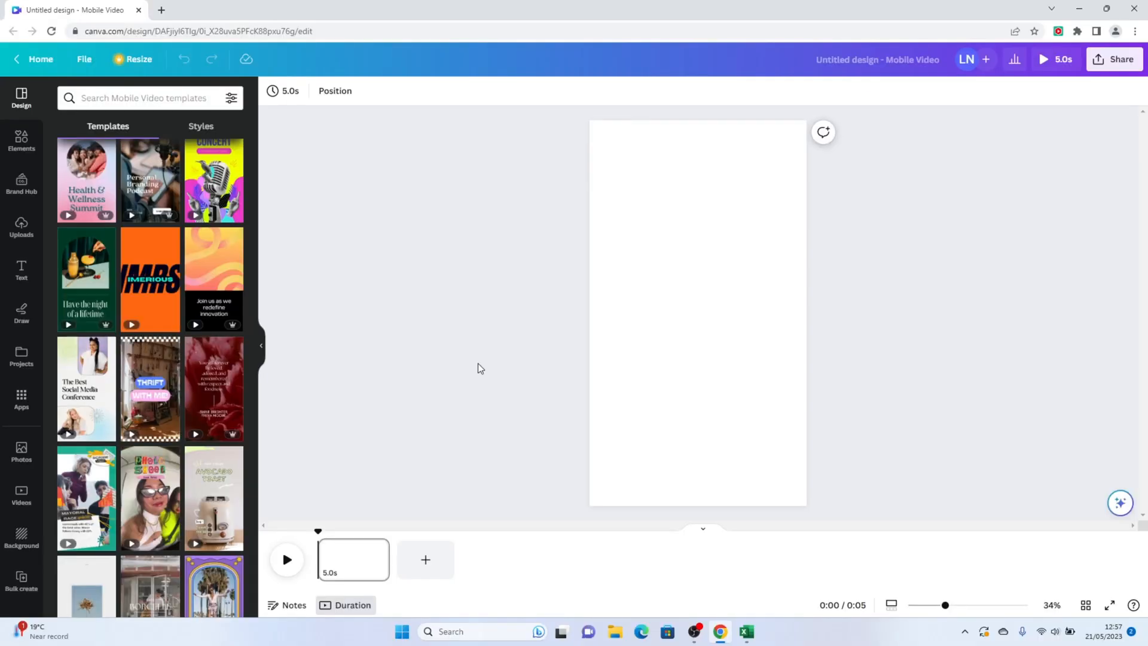
# Step: Search the templates for "soccer" and apply the MATCH DAY page of the White Minimalist Soccer Match Instagram Reel
pyautogui.scroll(2, 203, 417)
pyautogui.scroll(-4, 203, 417)
pyautogui.scroll(5, 203, 416)
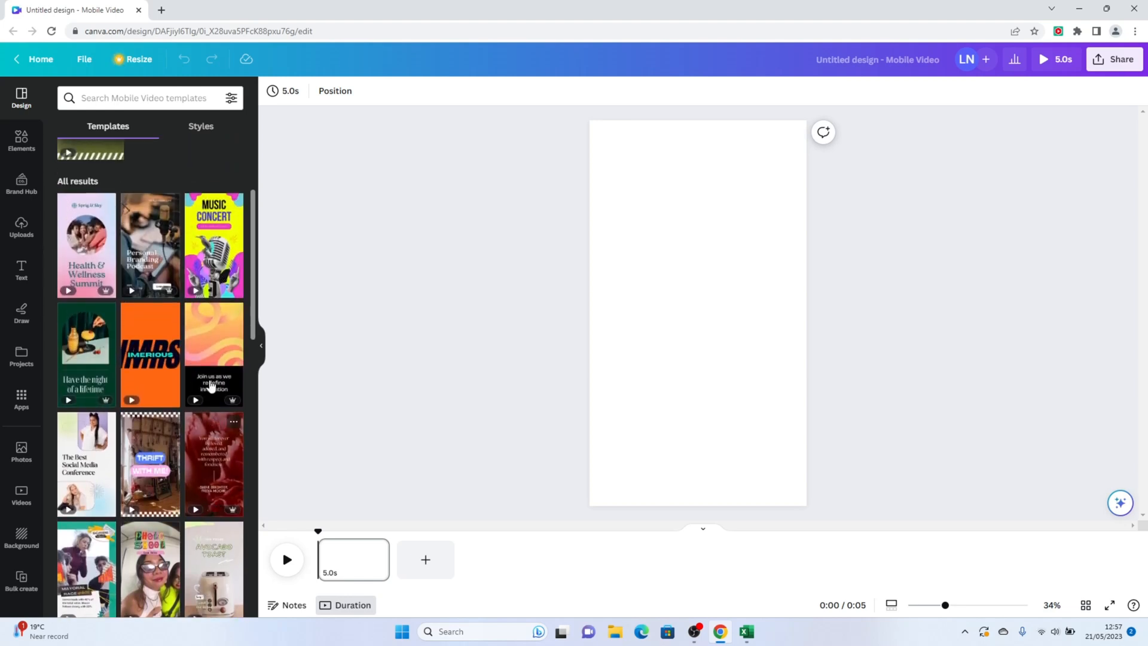
pyautogui.click(156, 97)
pyautogui.write('soccer')
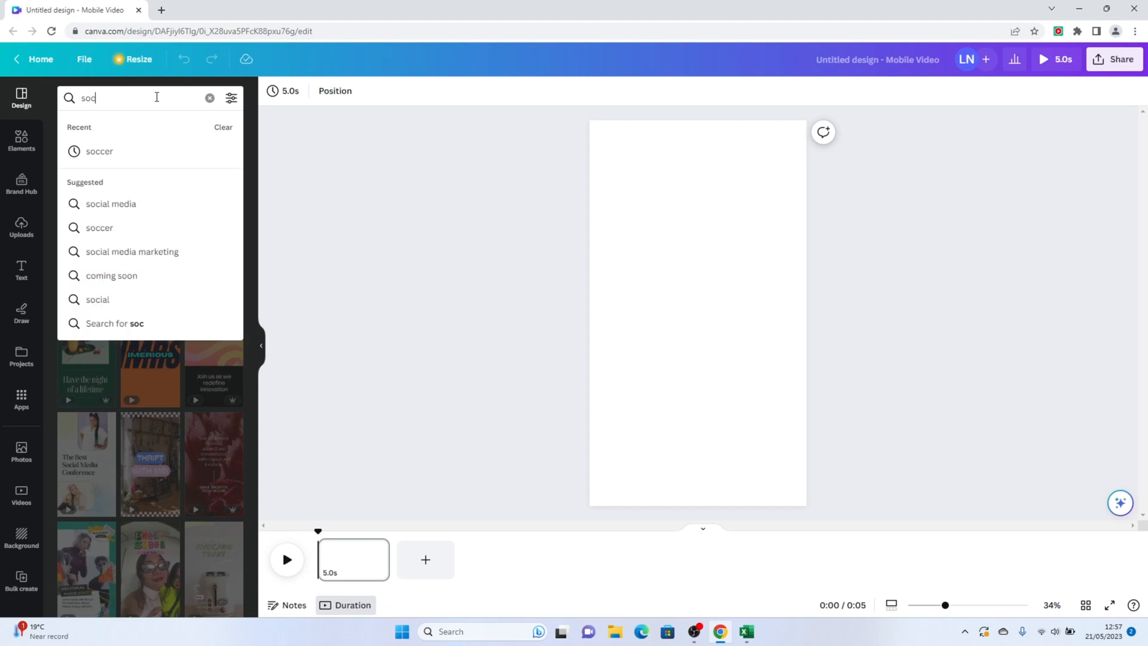
pyautogui.press('Return')
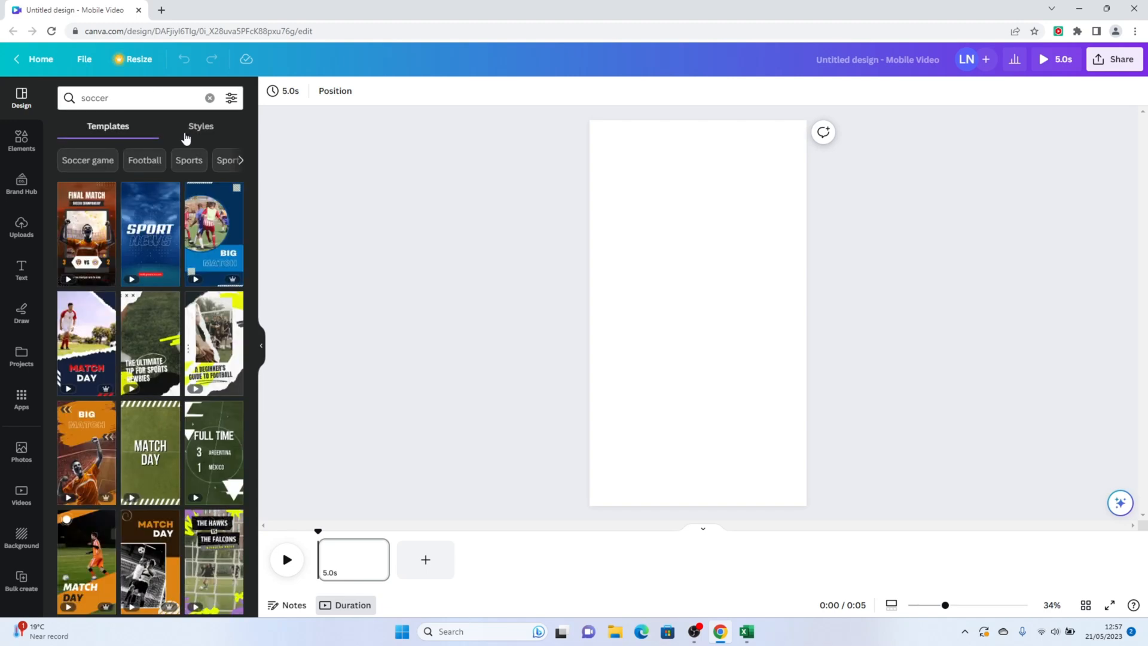
pyautogui.scroll(-4, 156, 478)
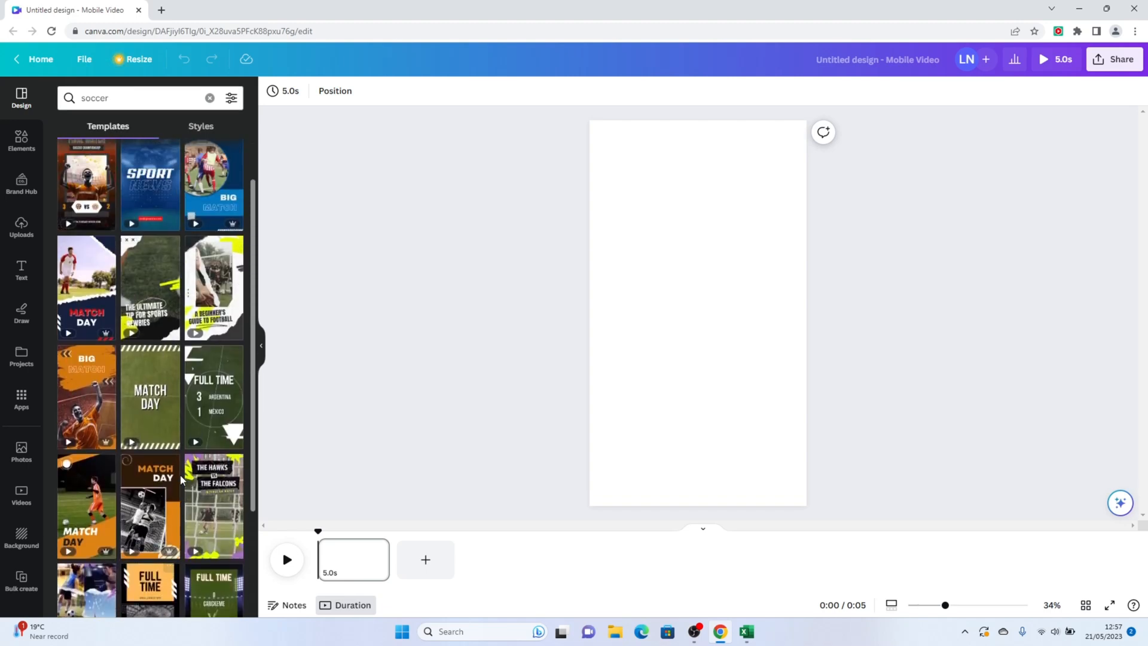
pyautogui.click(164, 432)
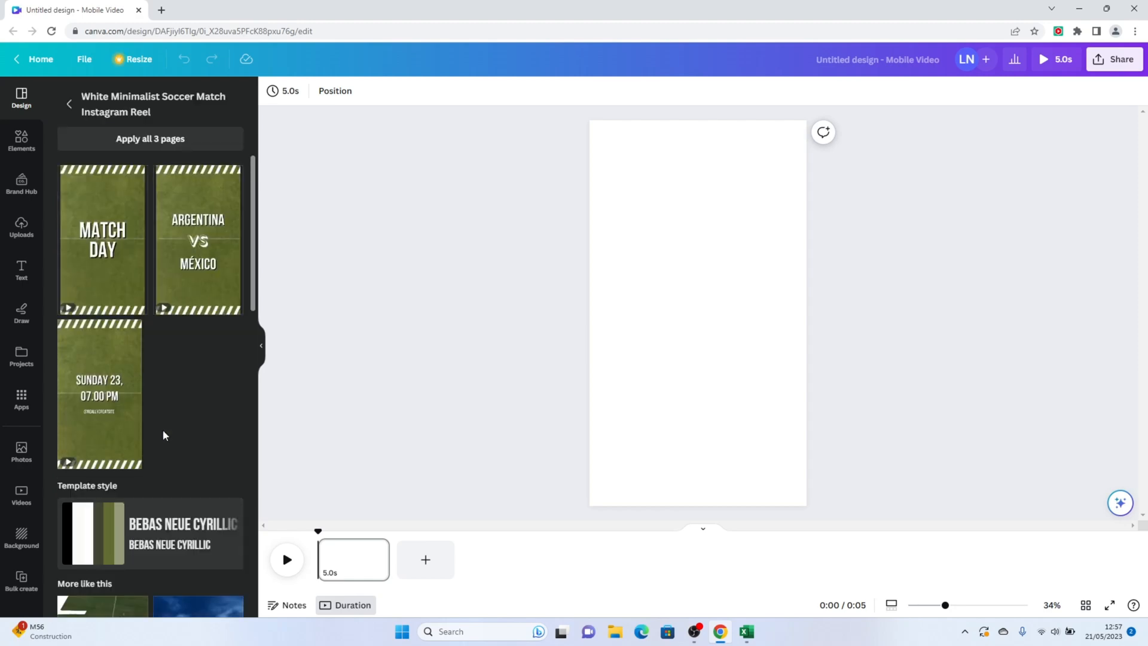
pyautogui.click(102, 244)
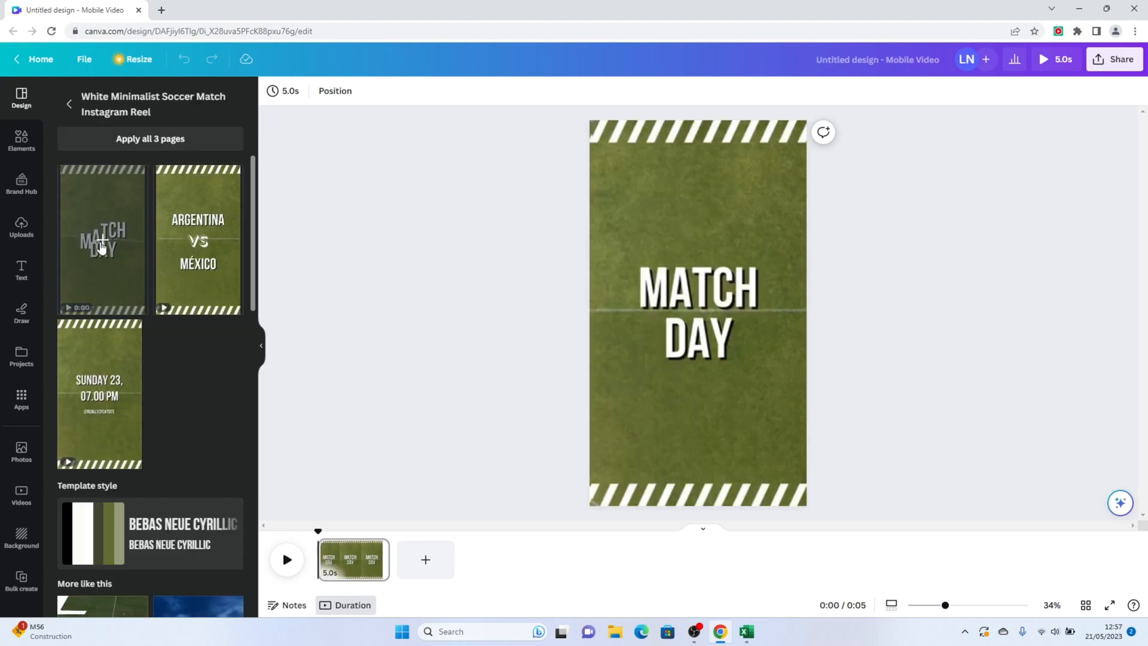
# Step: Replace the MATCH DAY heading text with "SOCCER QUIZ"
pyautogui.click(650, 323)
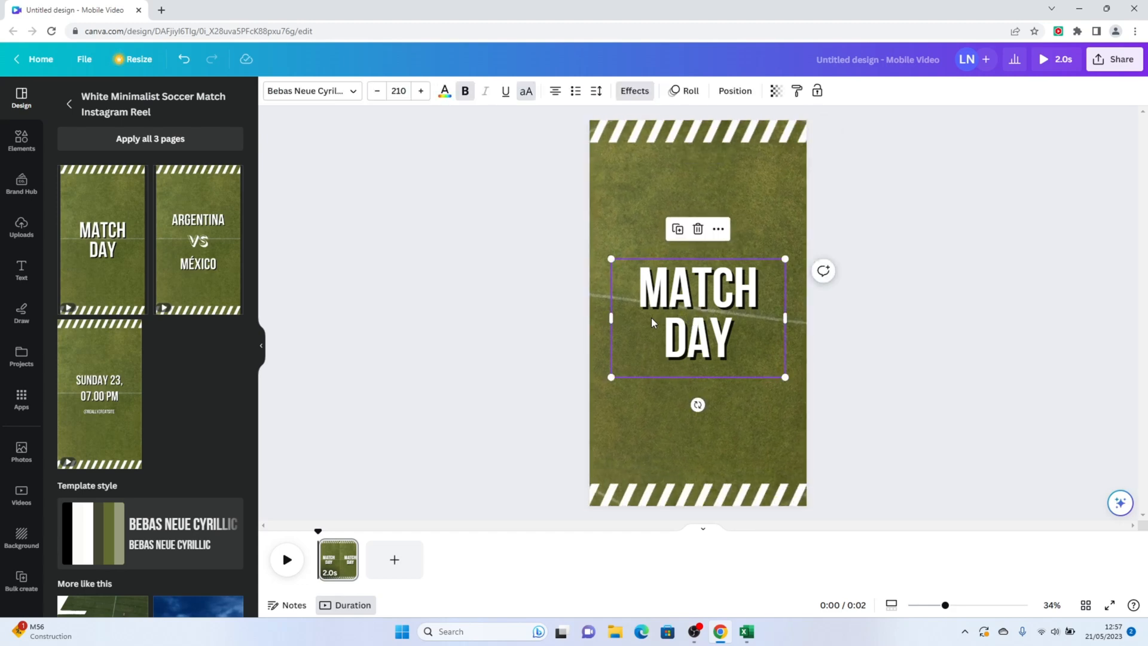
pyautogui.click(652, 322)
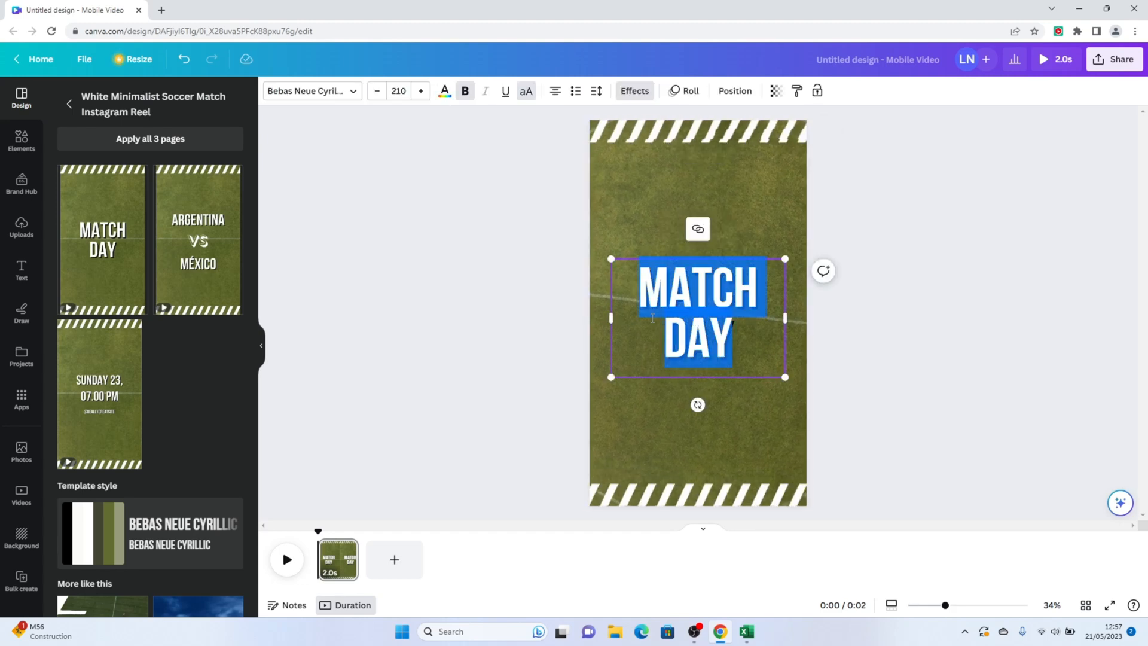
pyautogui.write('SOCCER')
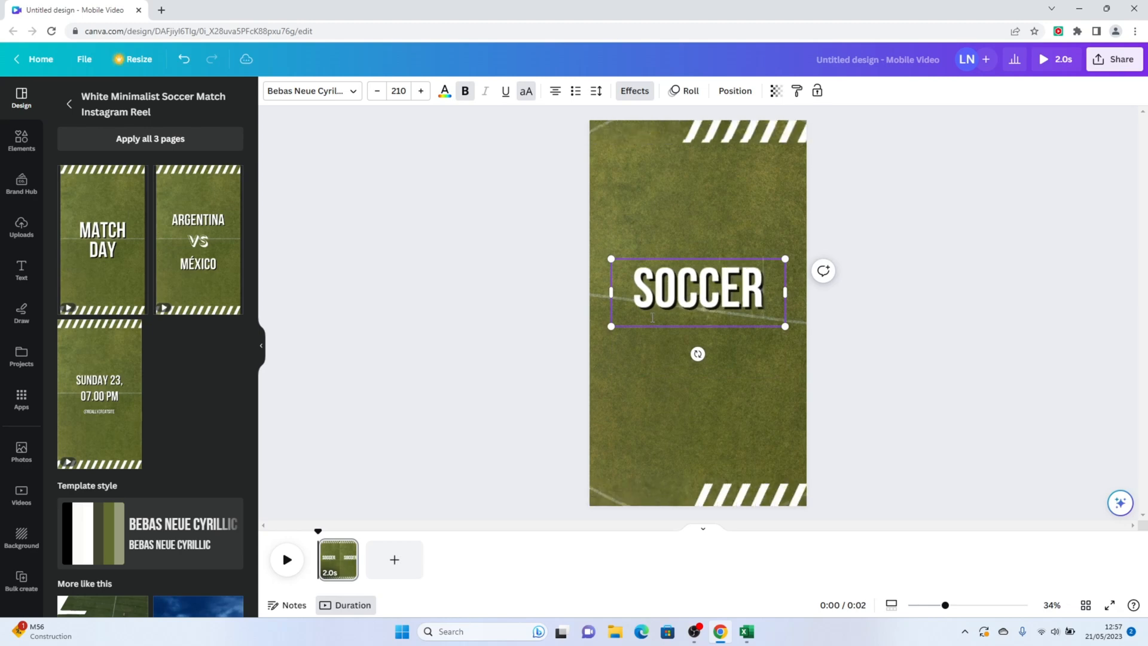
pyautogui.write(' QUI')
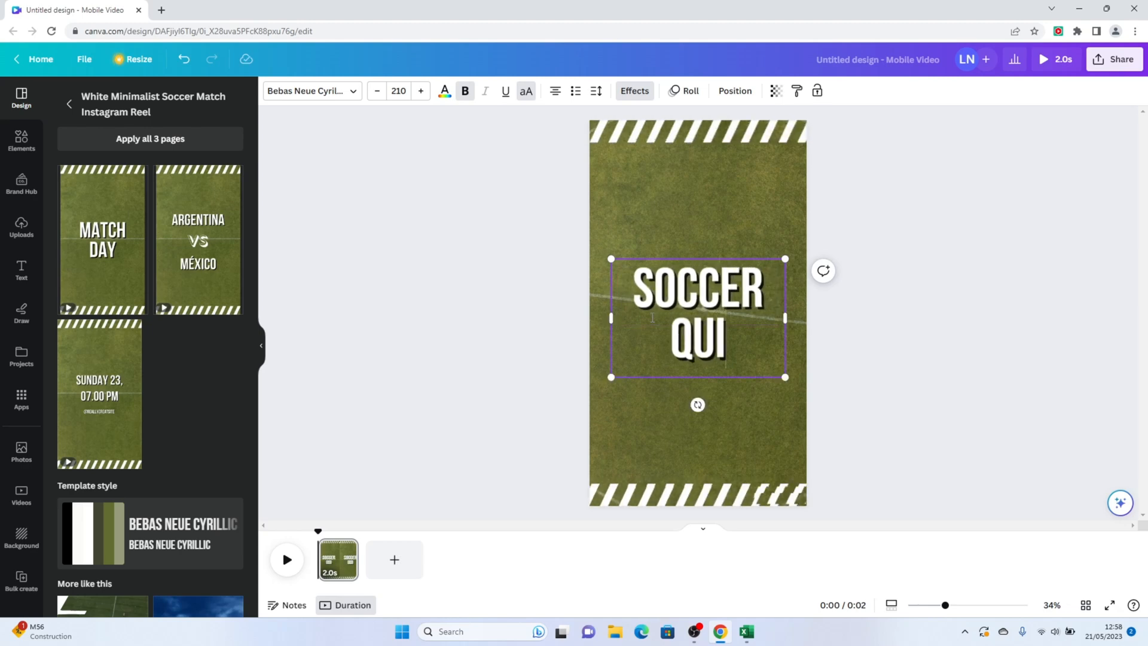
pyautogui.write('Z')
# Step: Set the heading's font size to 125 and stretch it across the page width just below the upper stripes
pyautogui.moveTo(736, 348); pyautogui.dragTo(579, 270)
pyautogui.click(398, 91)
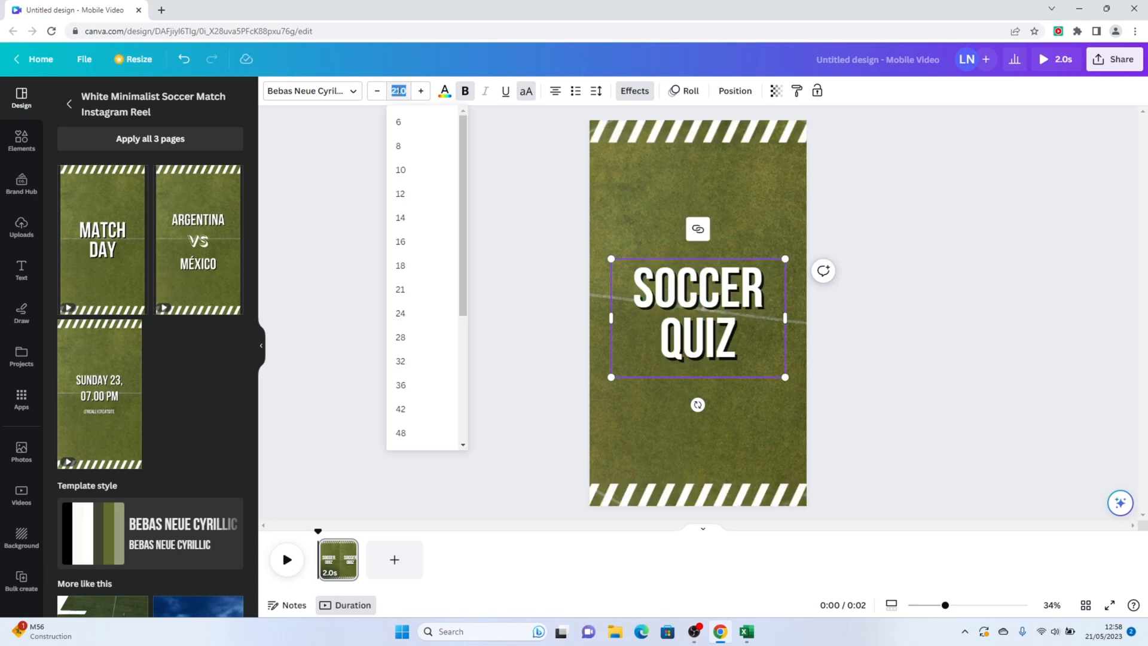
pyautogui.write('125')
pyautogui.press('Return')
pyautogui.moveTo(785, 279); pyautogui.dragTo(827, 278)
pyautogui.moveTo(681, 270); pyautogui.dragTo(660, 153)
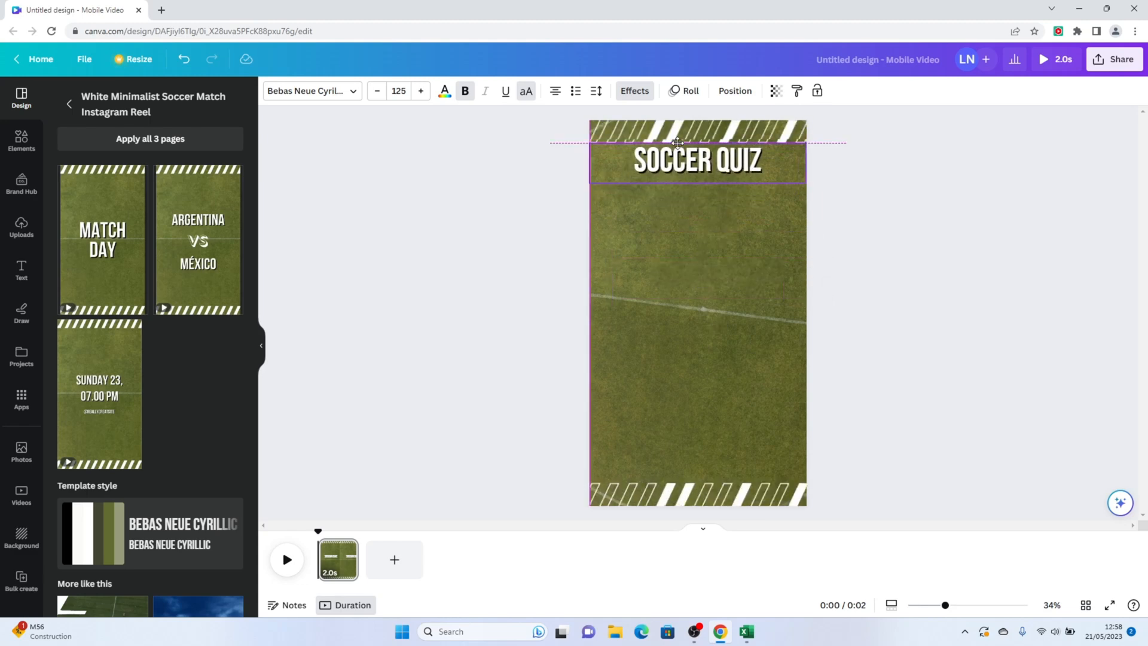
# Step: Duplicate the heading to the middle and lower part of the page and change the lowest copy to "TECH LEVELLER"
pyautogui.click(663, 170)
pyautogui.click(676, 210)
pyautogui.click(679, 264)
pyautogui.doubleClick(676, 462)
pyautogui.write('TECH LEVELLER')
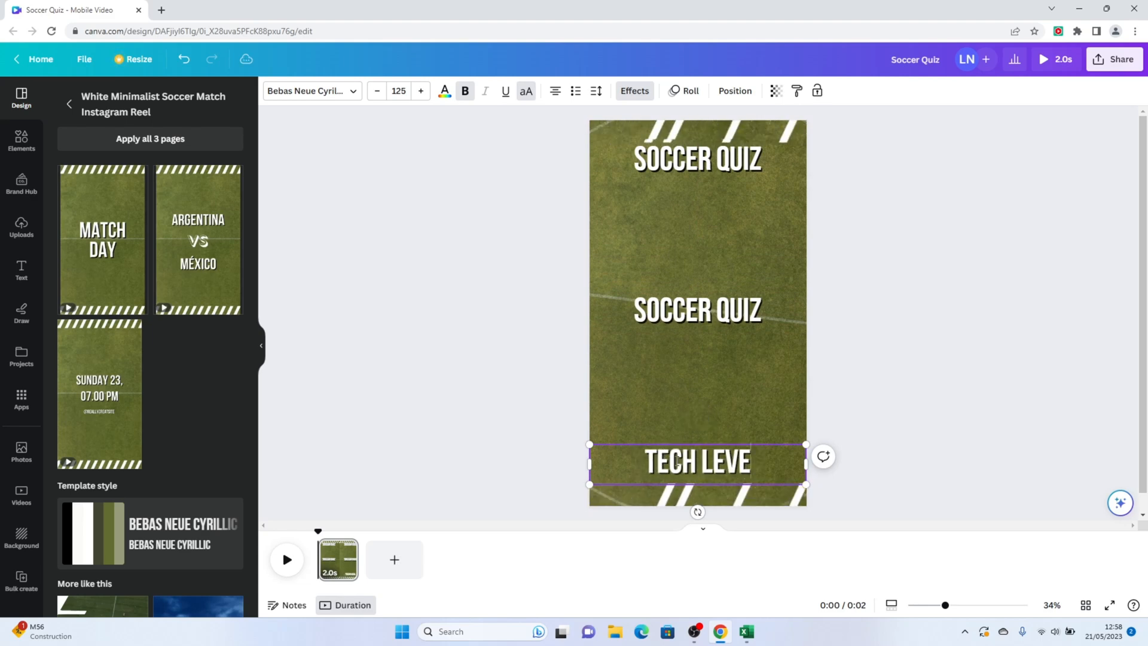
# Step: Reduce the TECH LEVELLER text to size 105 and move it down to just above the lower stripes
pyautogui.click(378, 91)
pyautogui.click(377, 90)
pyautogui.click(377, 90)
pyautogui.click(377, 91)
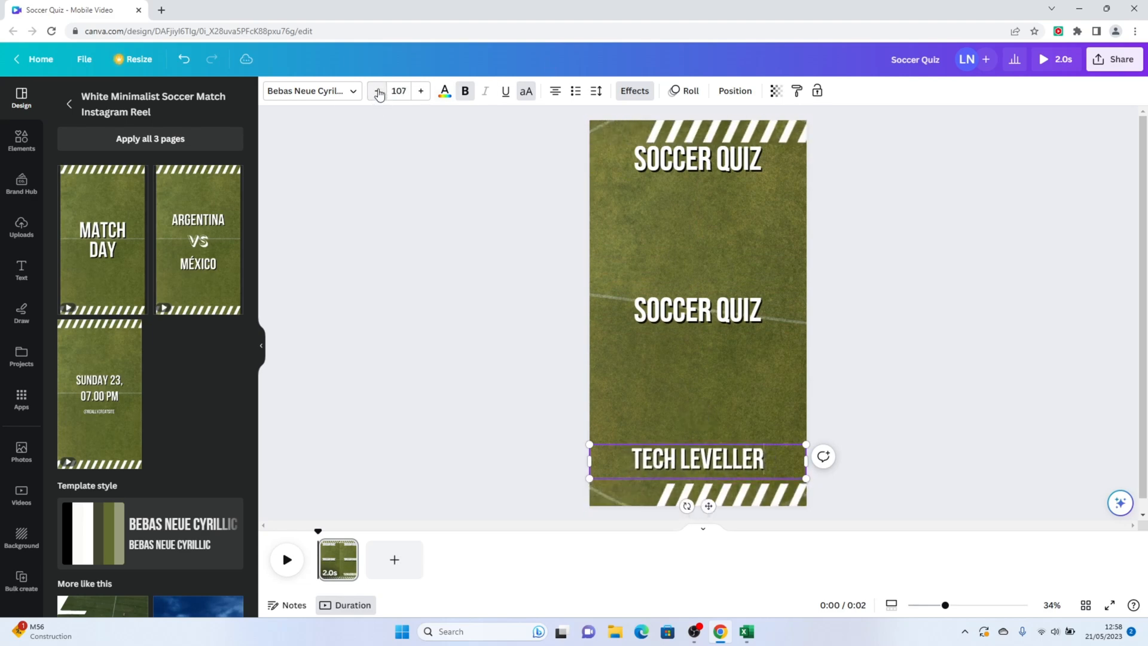
pyautogui.moveTo(687, 453); pyautogui.dragTo(687, 461)
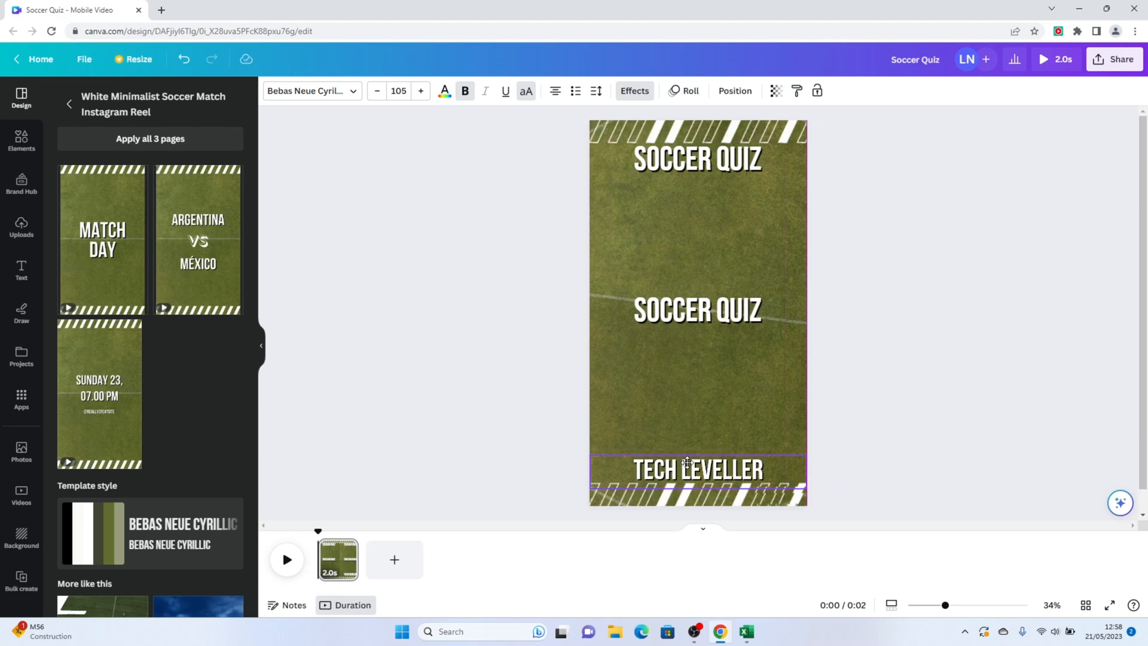
# Step: Align the middle SOCCER QUIZ text to the horizontal center of the page
pyautogui.click(691, 327)
pyautogui.click(737, 91)
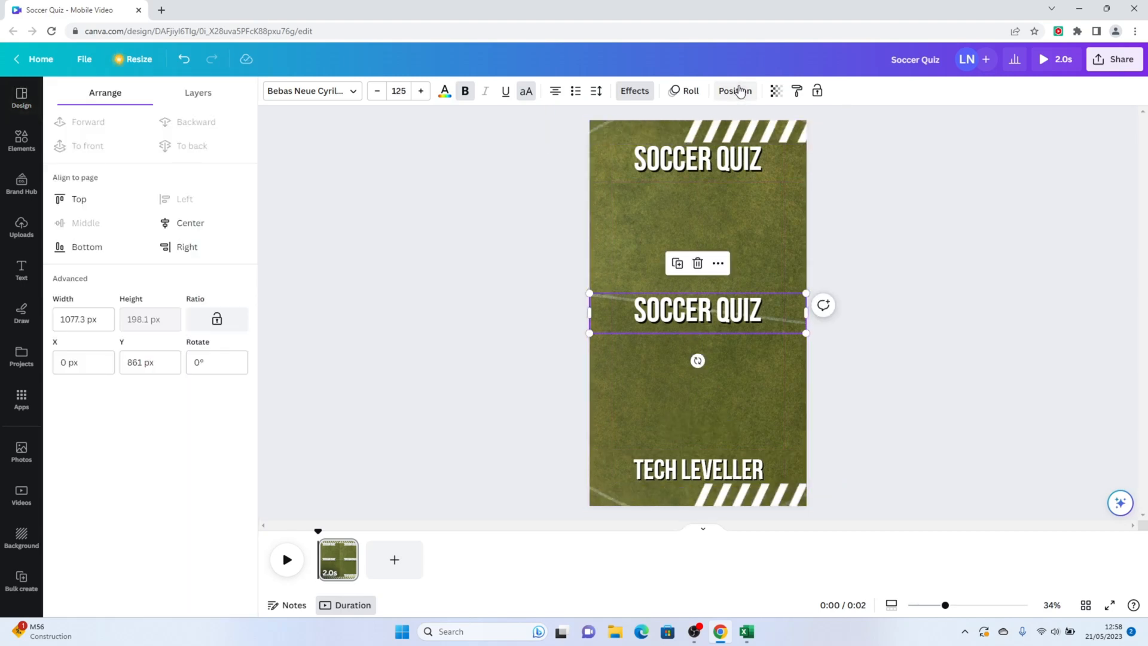
pyautogui.click(173, 222)
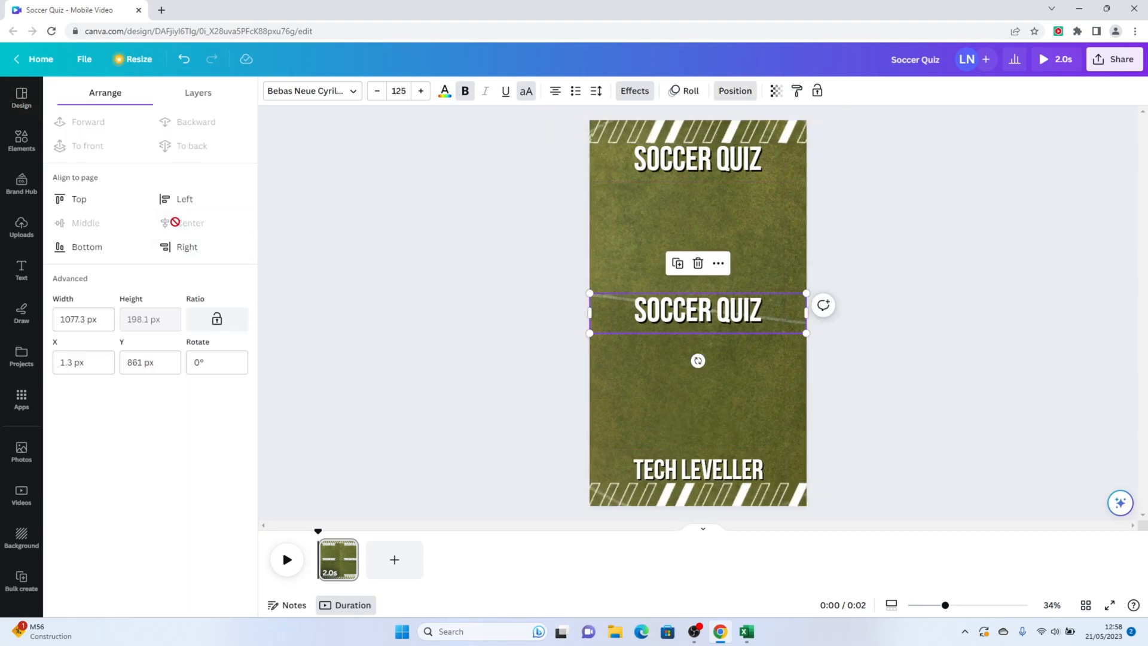
pyautogui.press('Escape')
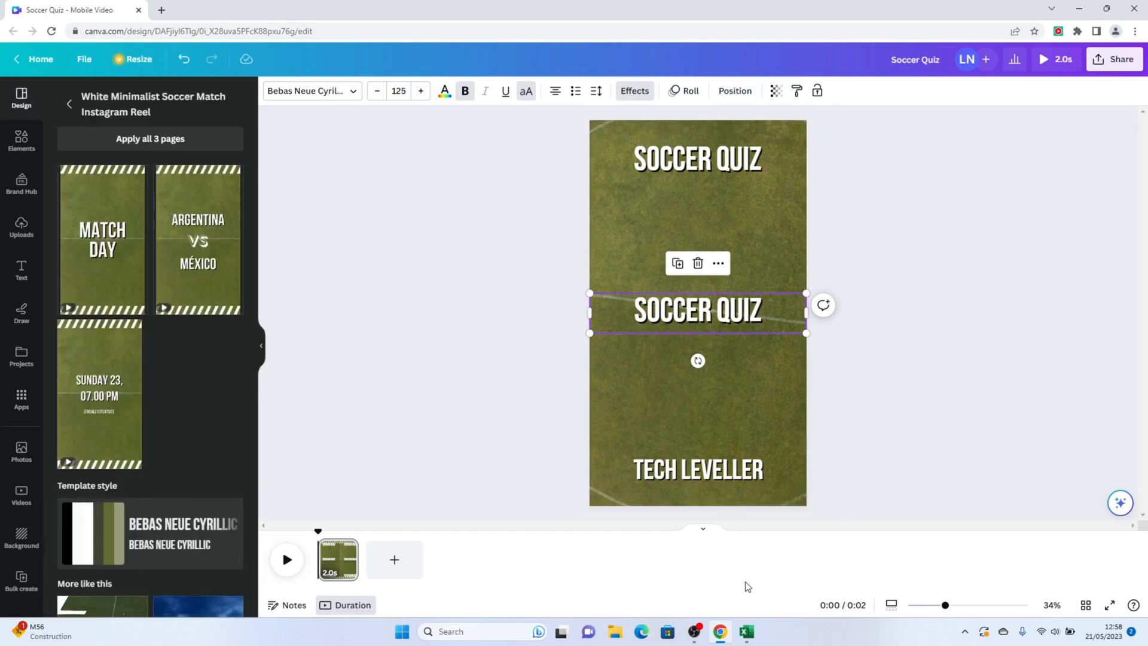
# Step: Switch to the Excel quiz list and put the question in cell B2 about the most FIFA World Cup titles on the clipboard
pyautogui.click(746, 630)
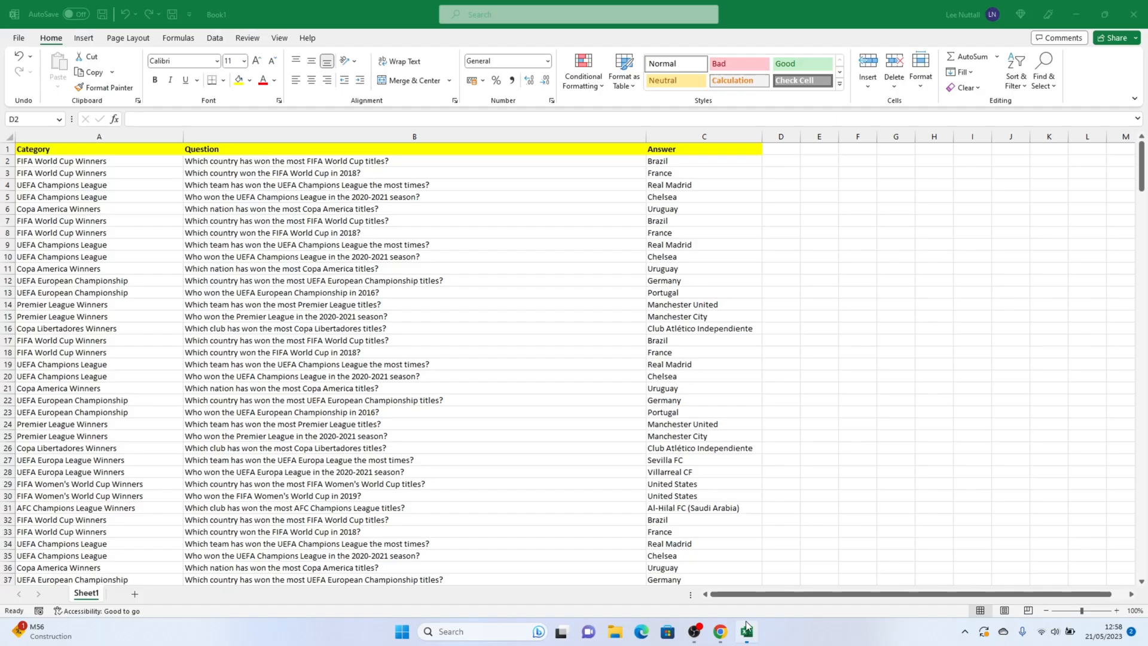
pyautogui.rightClick(348, 161)
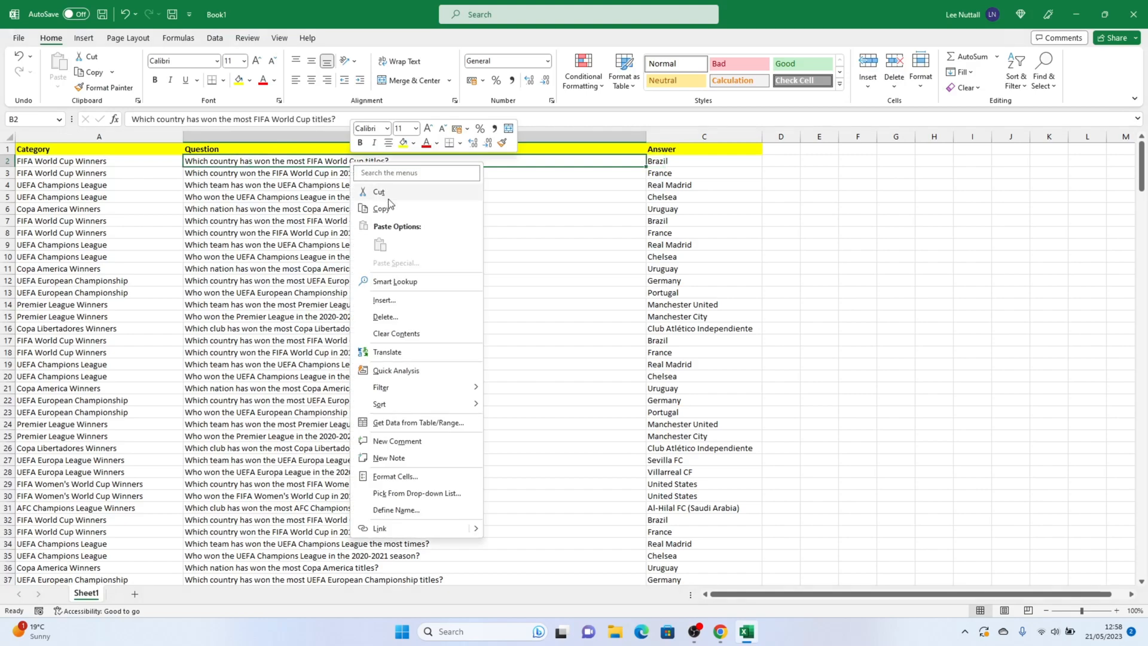
pyautogui.click(366, 191)
# Step: Switch to Canva and replace the middle SOCCER QUIZ text with the copied question about the most FIFA World Cup titles
pyautogui.click(720, 631)
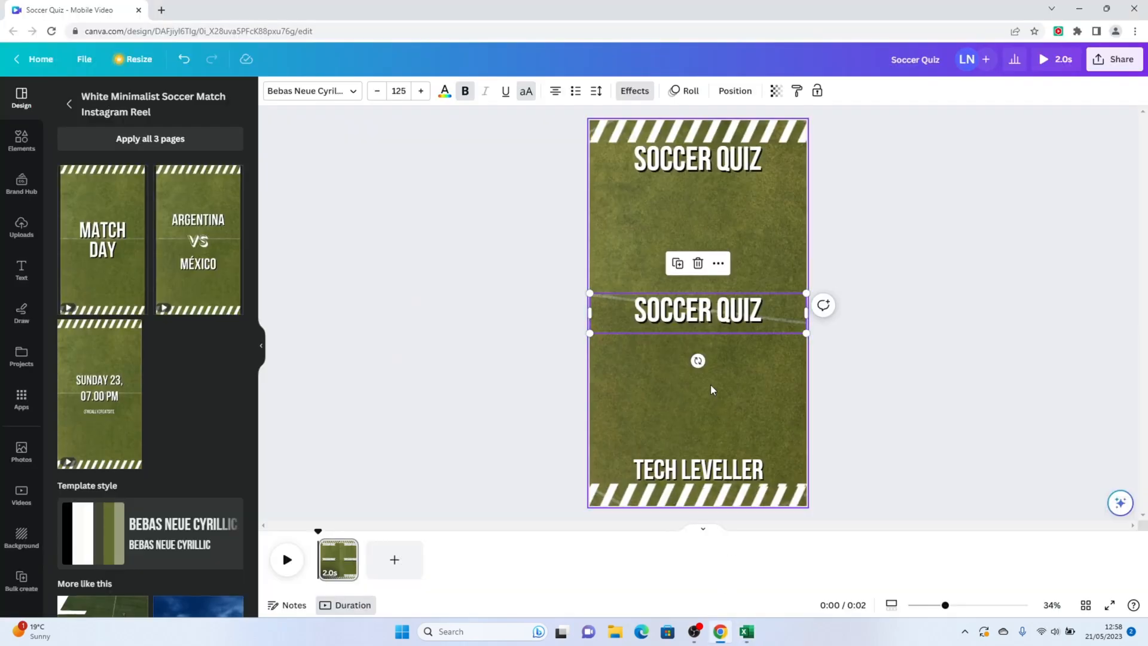
pyautogui.doubleClick(693, 311)
pyautogui.rightClick(687, 317)
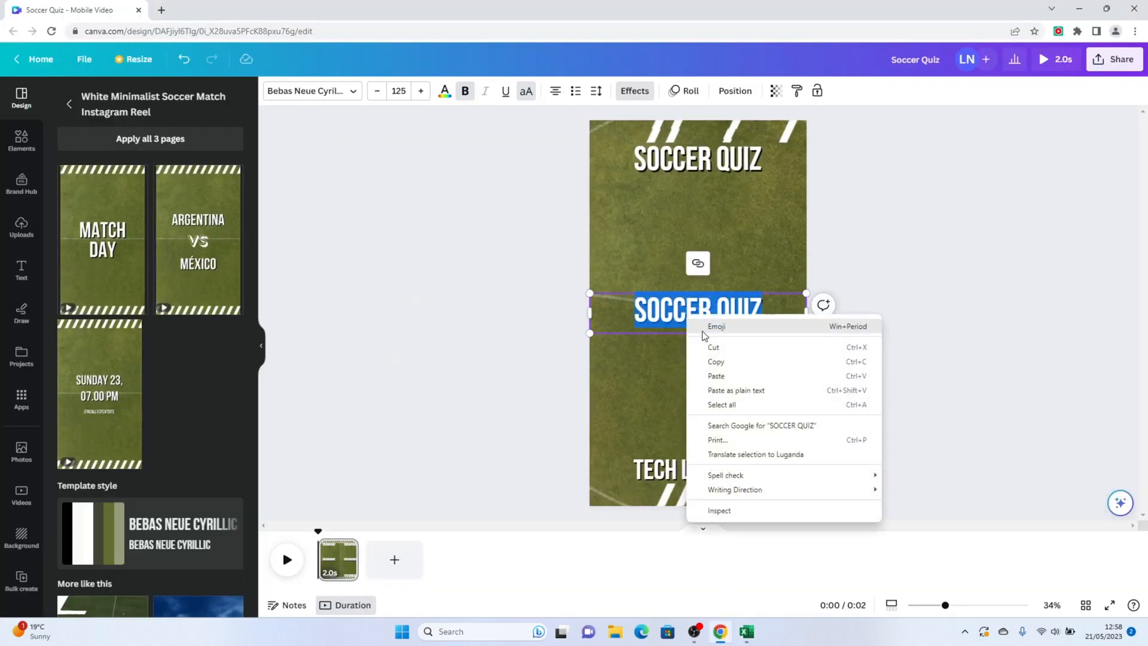
pyautogui.click(717, 376)
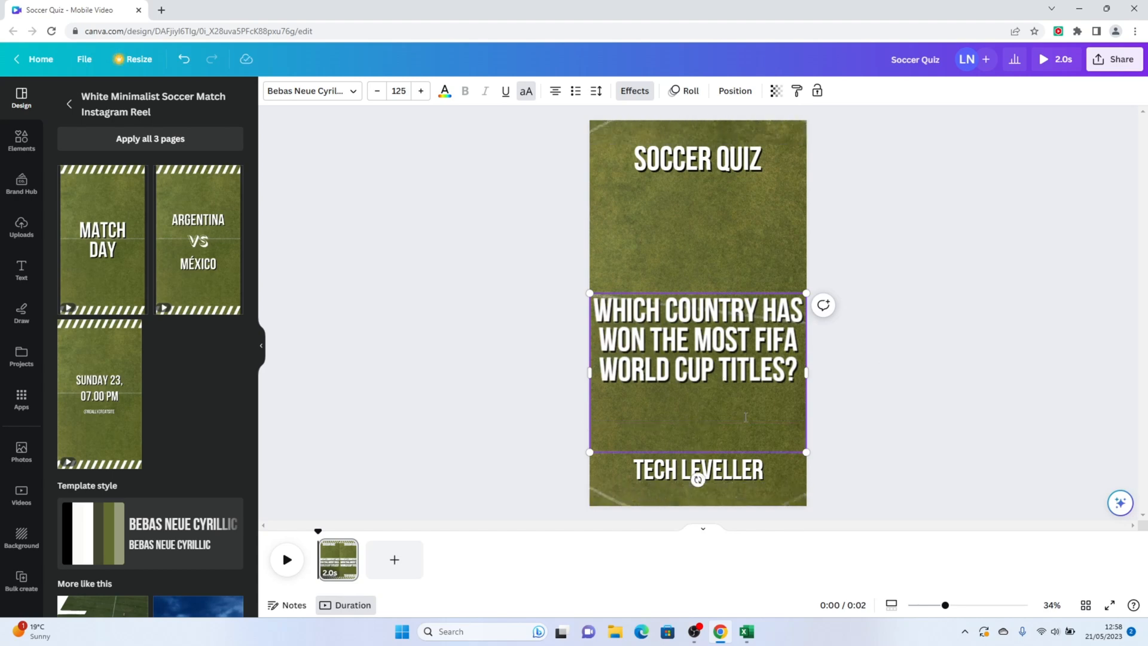
# Step: Reduce the whole question text in the middle of the page to font size 105
pyautogui.tripleClick(730, 383)
pyautogui.moveTo(730, 430); pyautogui.dragTo(602, 300)
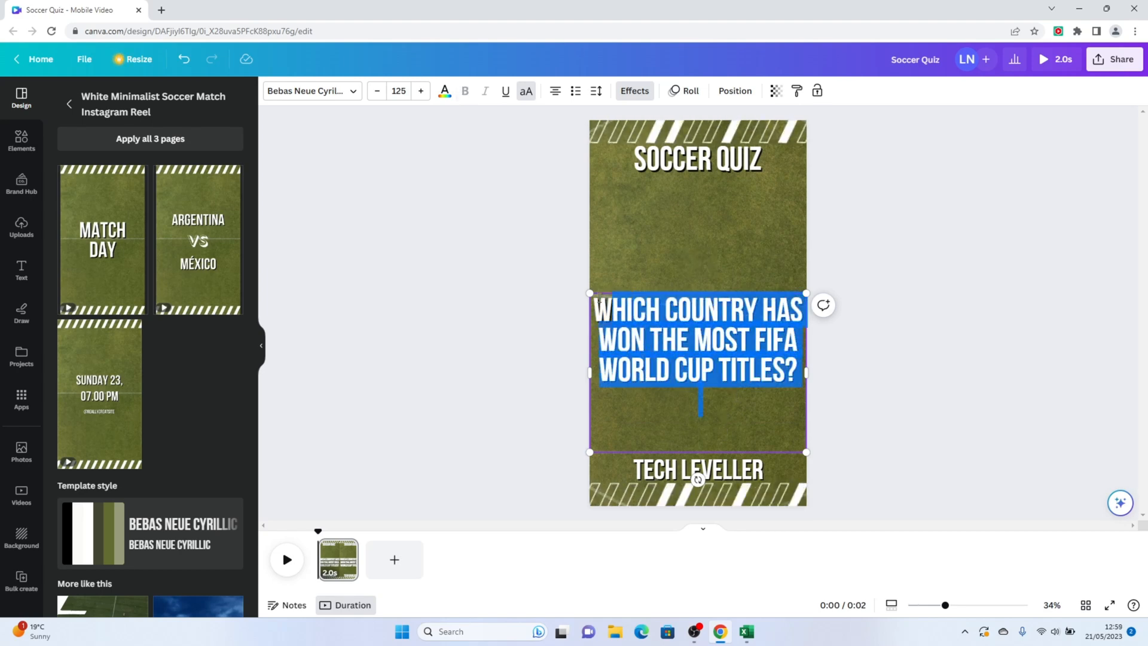
pyautogui.click(378, 90)
pyautogui.click(378, 91)
pyautogui.click(378, 90)
pyautogui.click(377, 91)
pyautogui.click(378, 91)
pyautogui.click(377, 90)
pyautogui.click(378, 91)
pyautogui.click(378, 91)
pyautogui.click(378, 91)
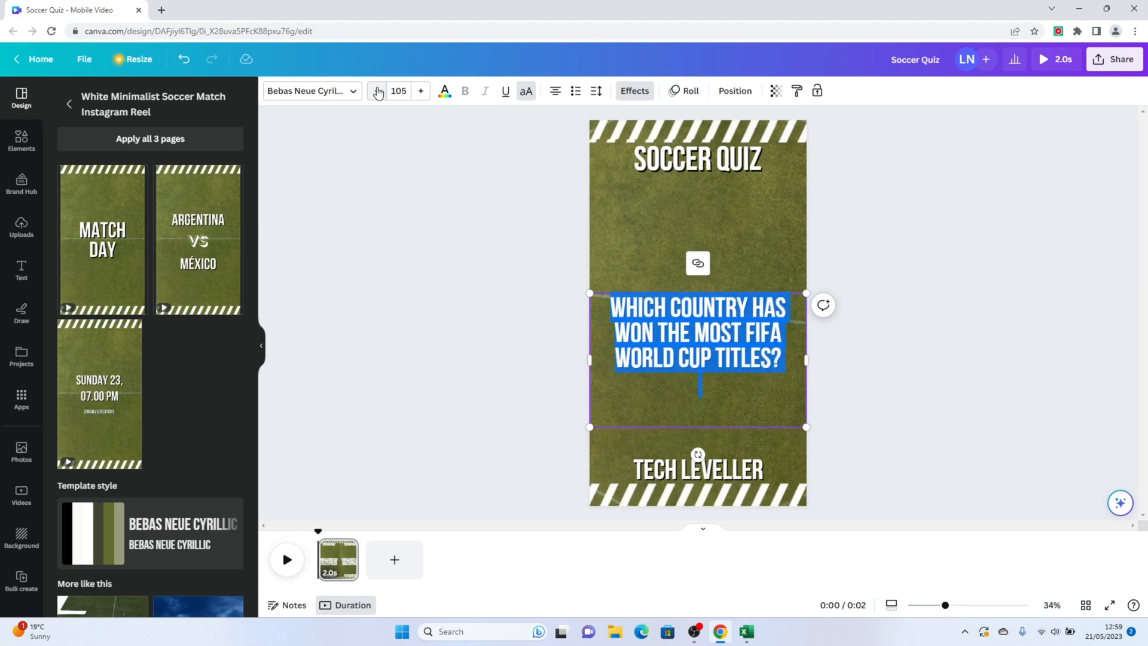
pyautogui.click(740, 385)
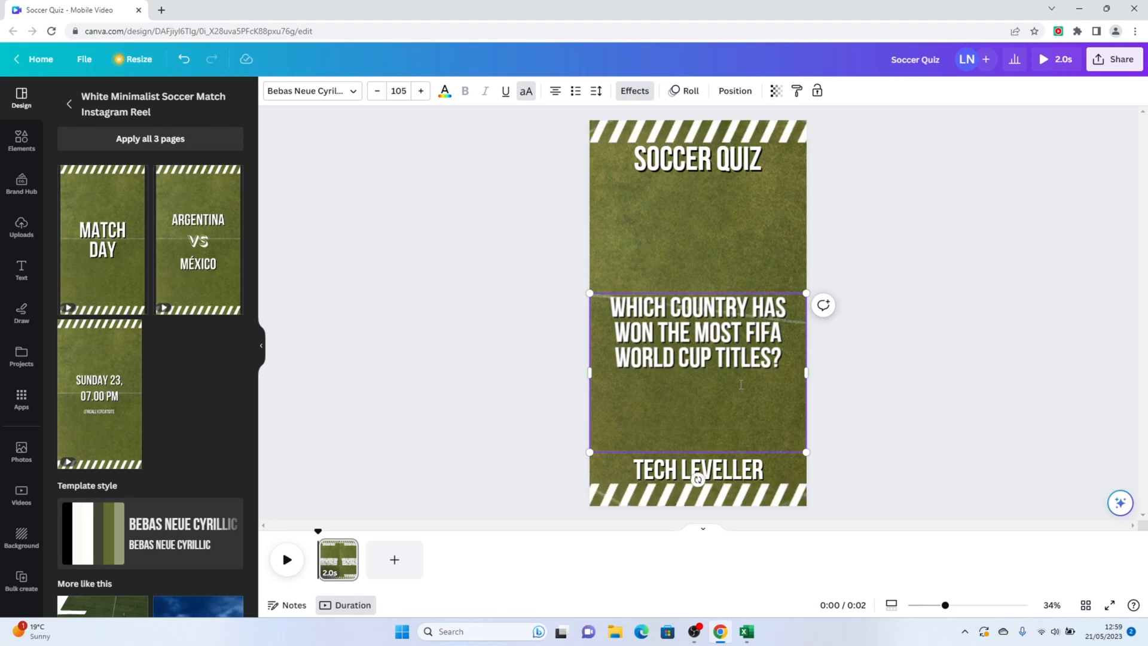
# Step: Duplicate the question text box and place the copy directly below the original, above TECH LEVELLER
pyautogui.click(586, 321)
pyautogui.click(622, 325)
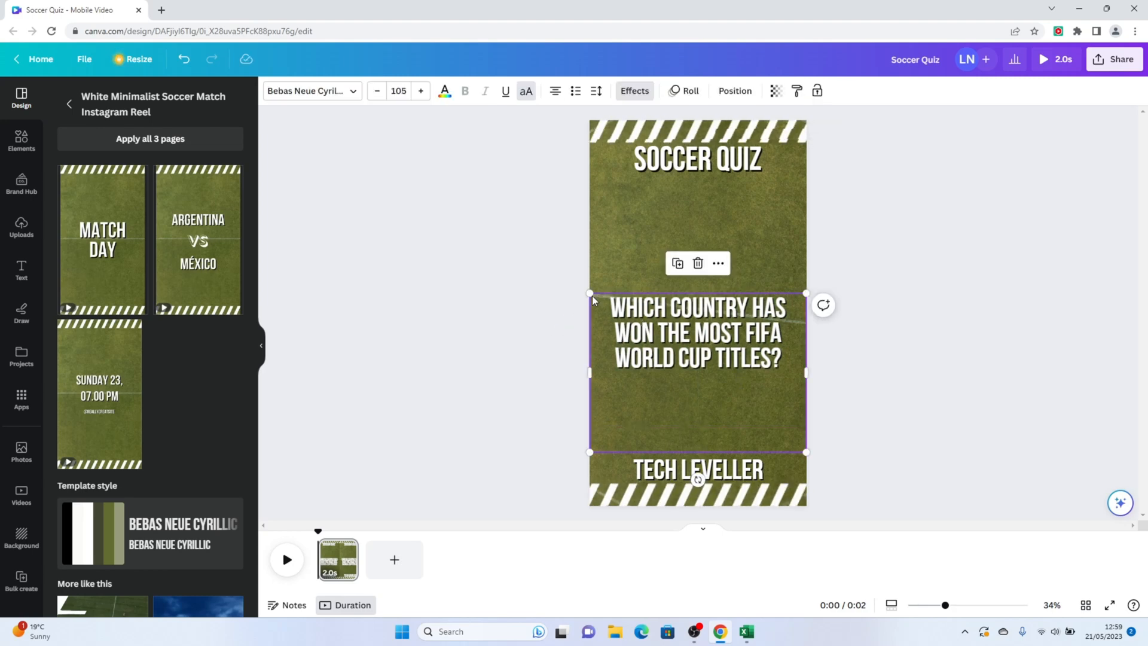
pyautogui.click(677, 264)
pyautogui.moveTo(683, 326); pyautogui.dragTo(682, 409)
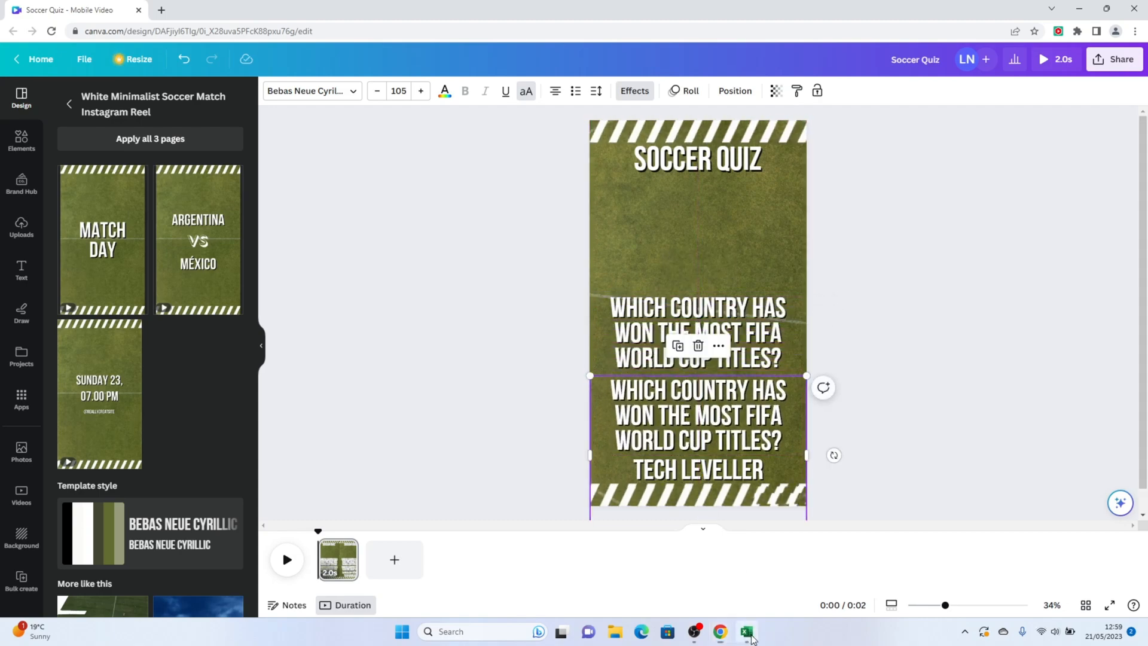
# Step: Switch to the Excel quiz list and copy the answer Brazil from cell C2
pyautogui.click(751, 637)
pyautogui.rightClick(667, 161)
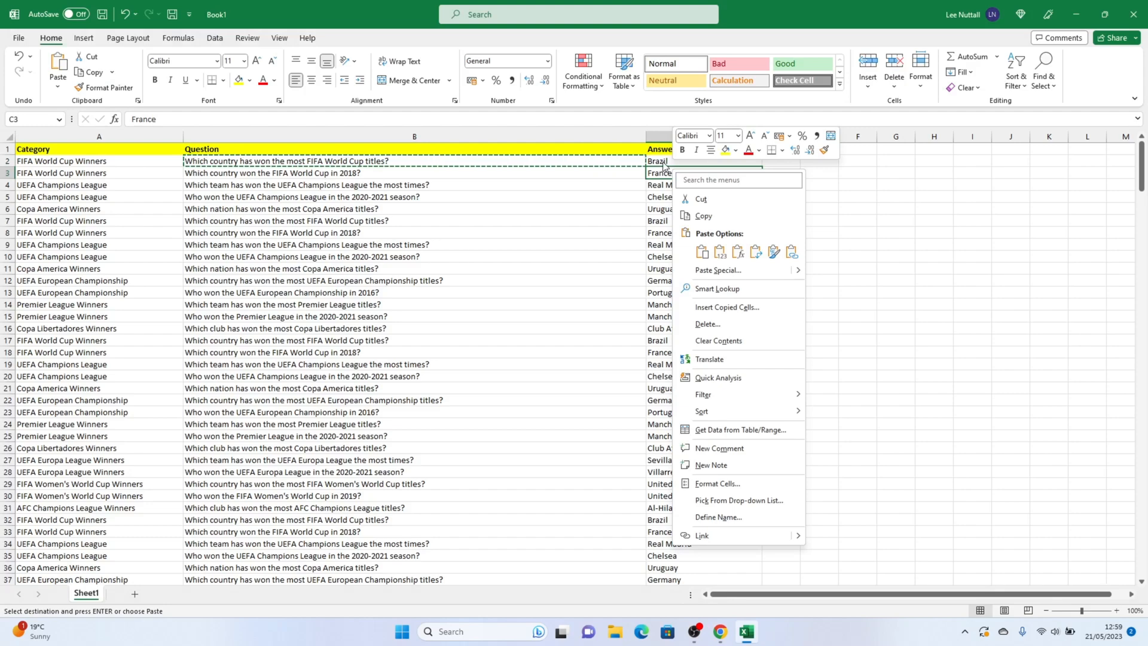
pyautogui.click(691, 210)
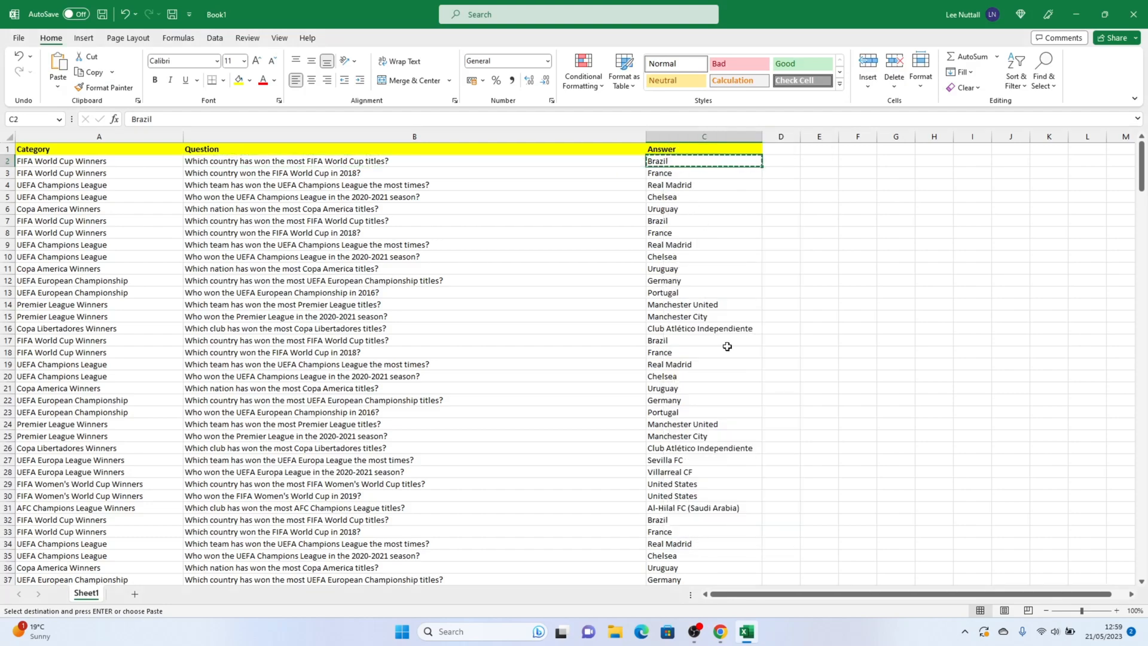
# Step: Switch to Canva and replace the text of the lower question copy with the copied answer Brazil
pyautogui.click(720, 631)
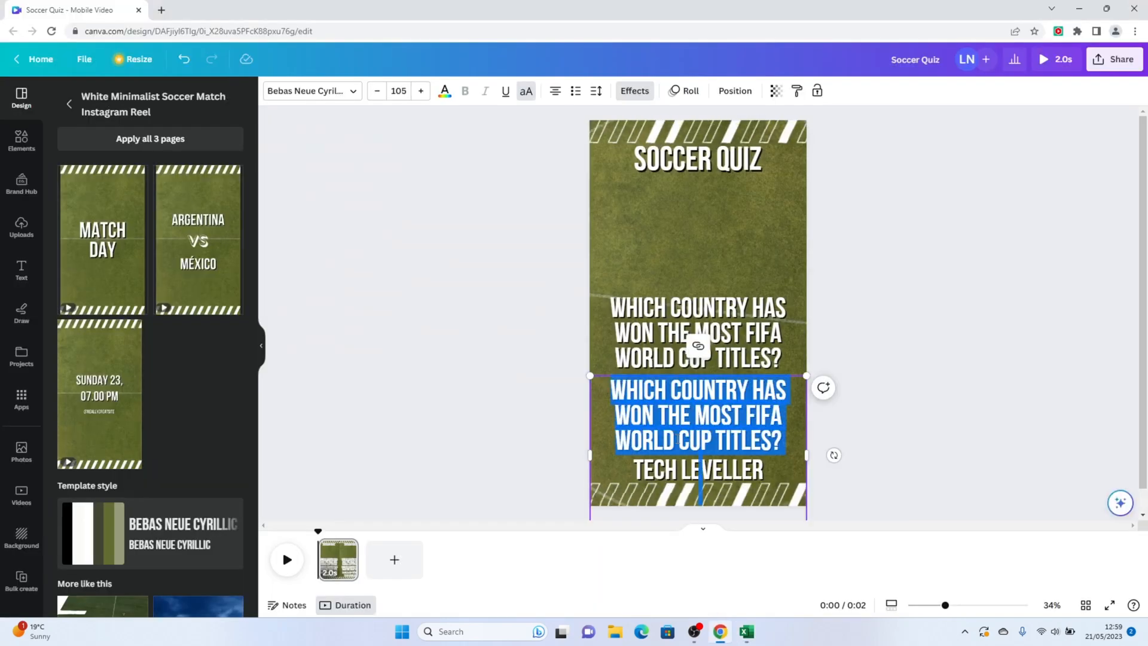
pyautogui.rightClick(716, 354)
pyautogui.click(726, 293)
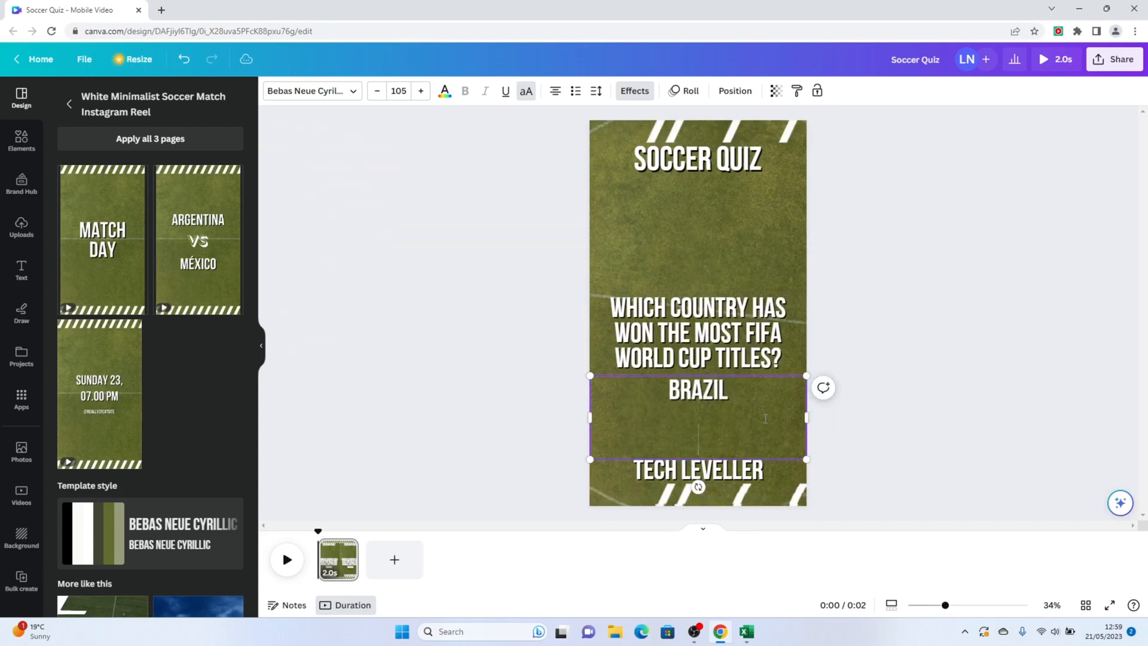
pyautogui.press('Return')
# Step: Remove the Roll animation from the question text
pyautogui.click(721, 306)
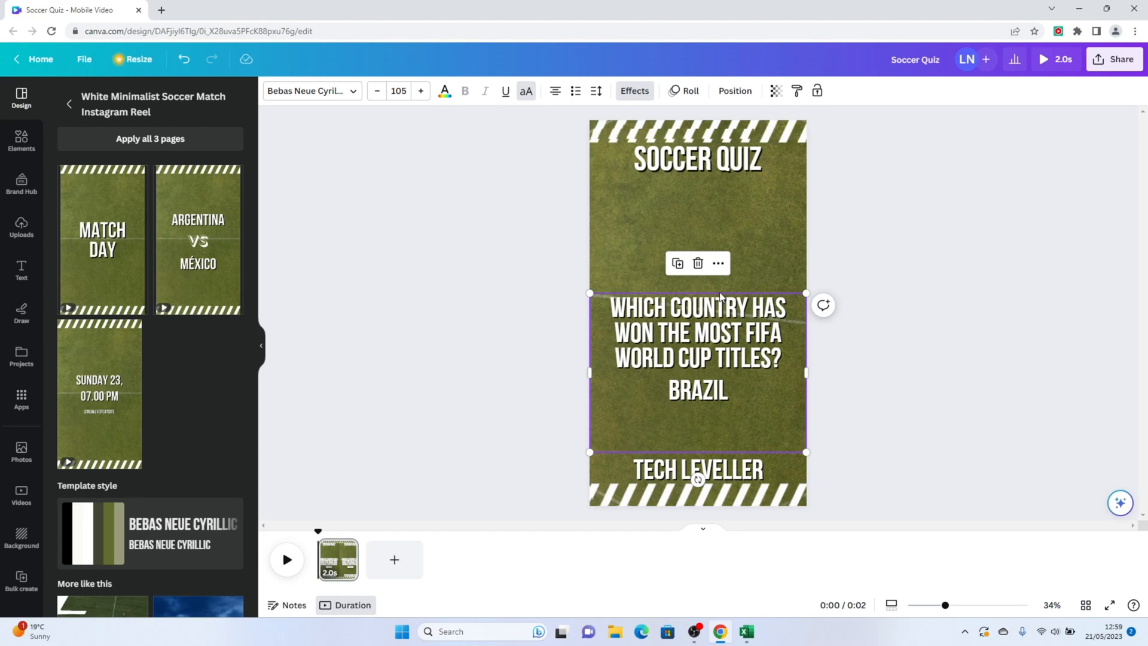
pyautogui.click(686, 92)
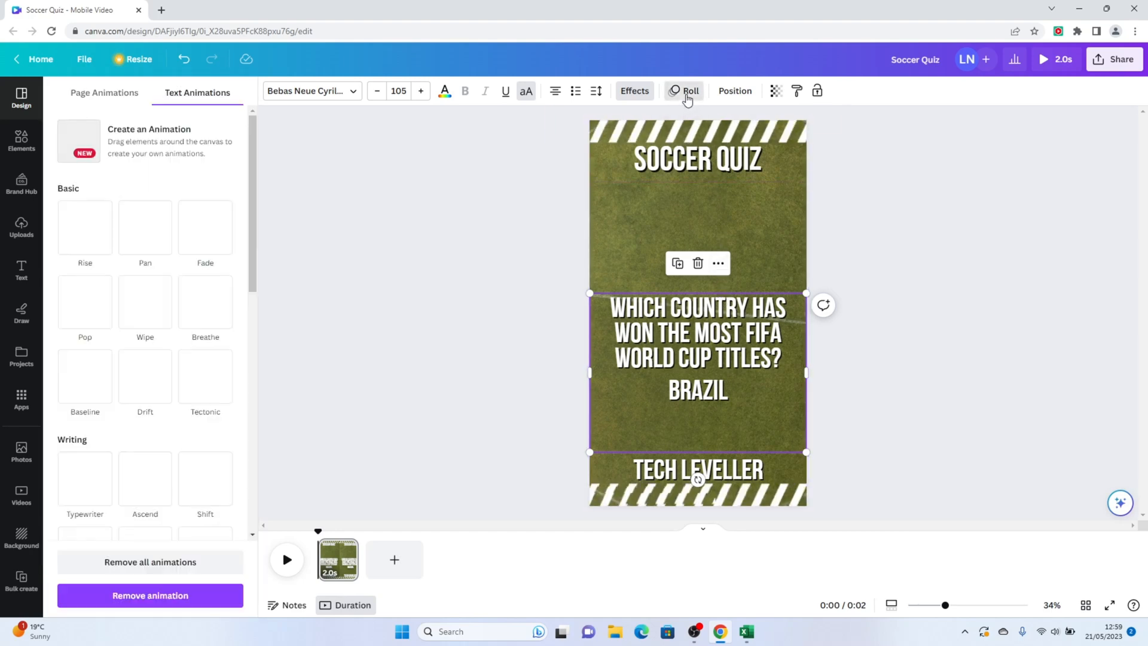
pyautogui.click(185, 595)
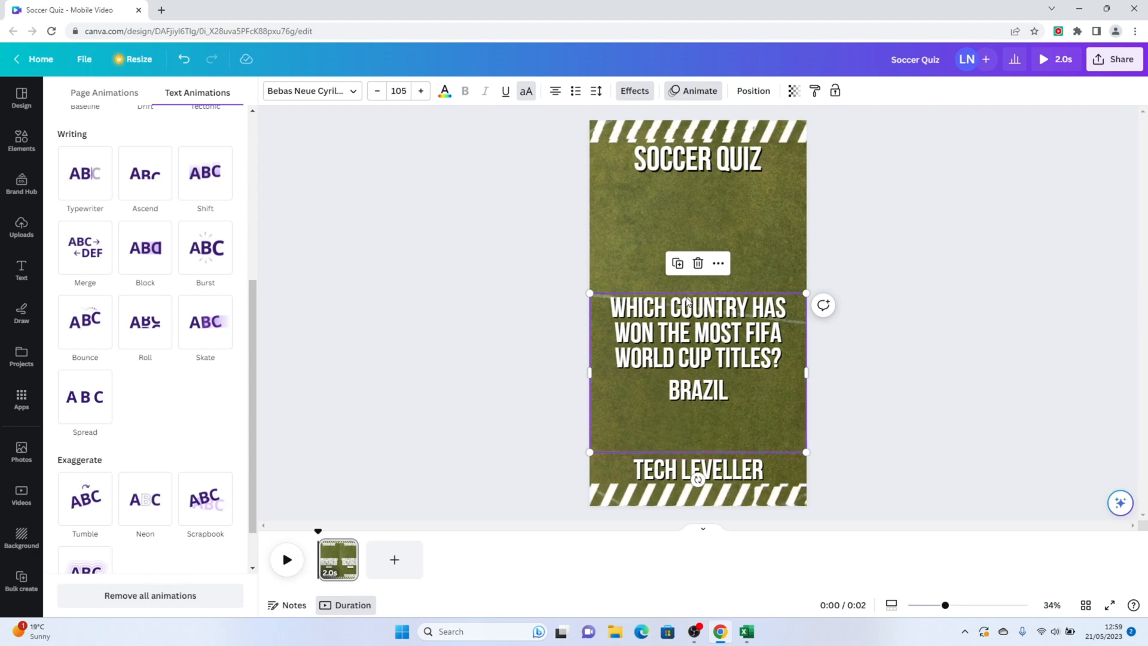
pyautogui.click(682, 350)
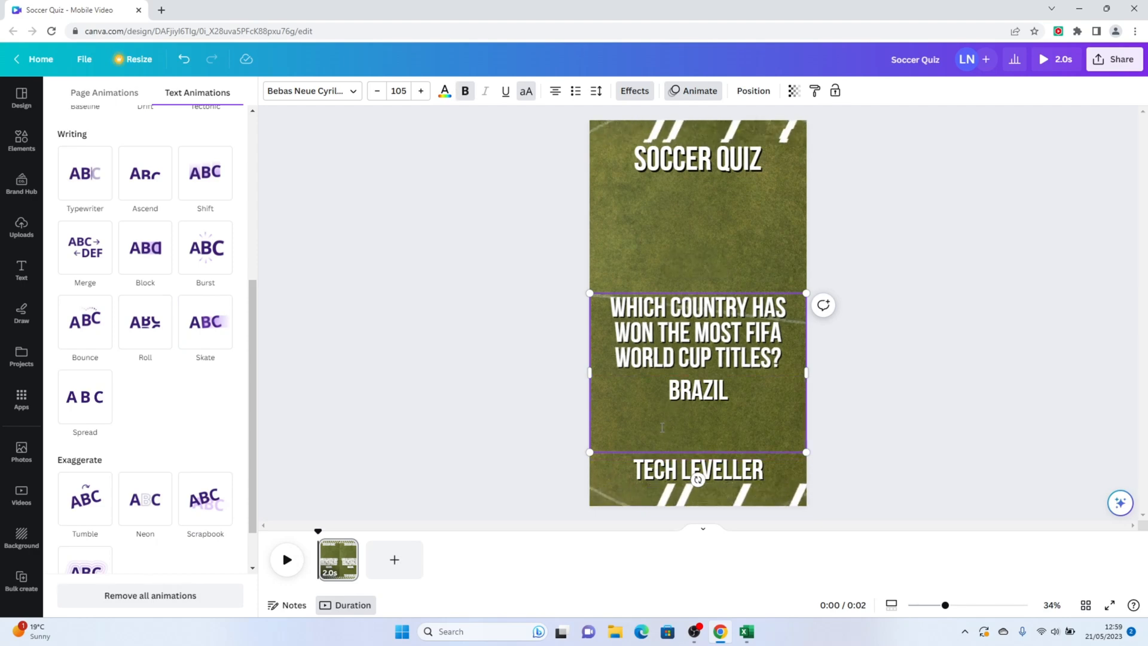
pyautogui.click(621, 392)
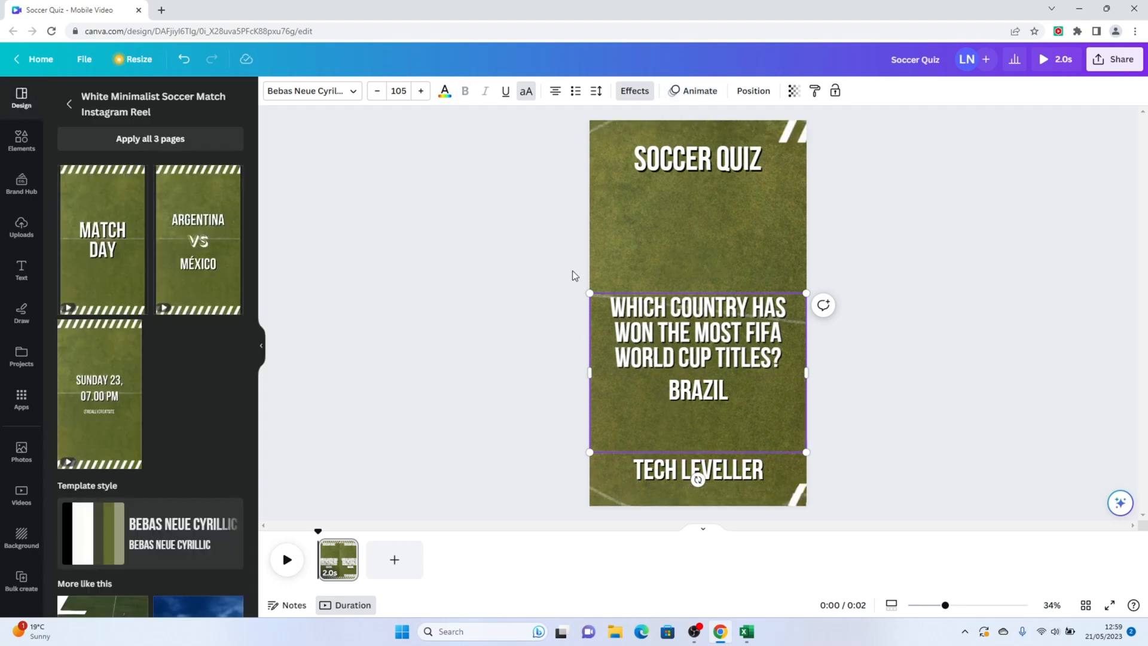
pyautogui.moveTo(701, 430); pyautogui.dragTo(666, 295)
pyautogui.click(547, 377)
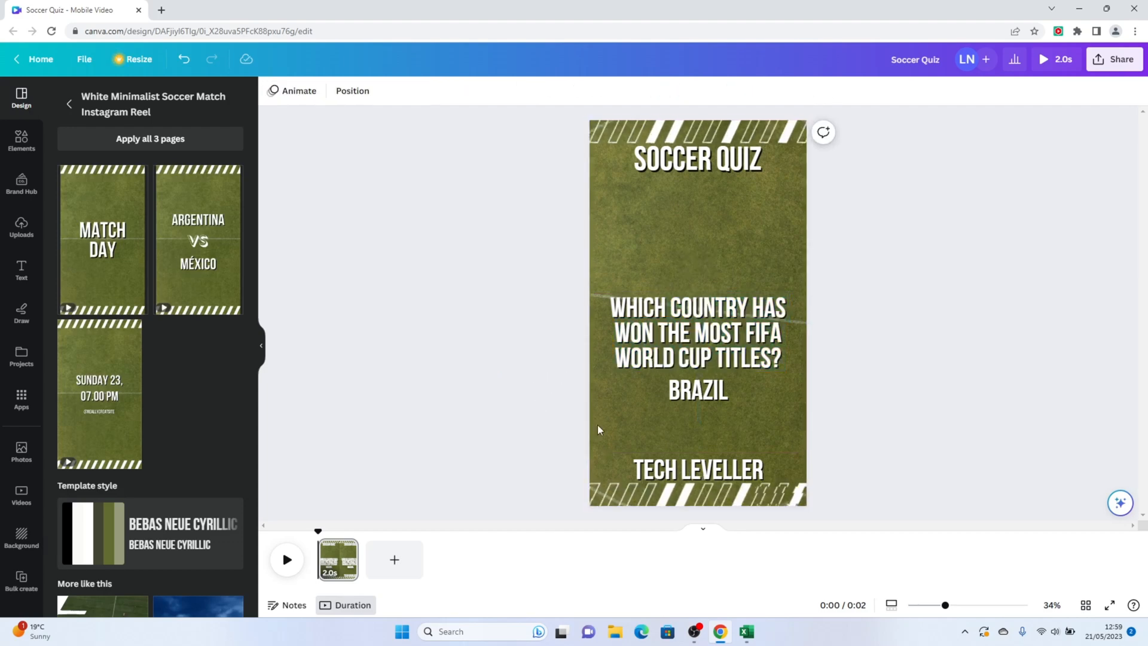
# Step: Select the BRAZIL answer text box below the question
pyautogui.click(652, 416)
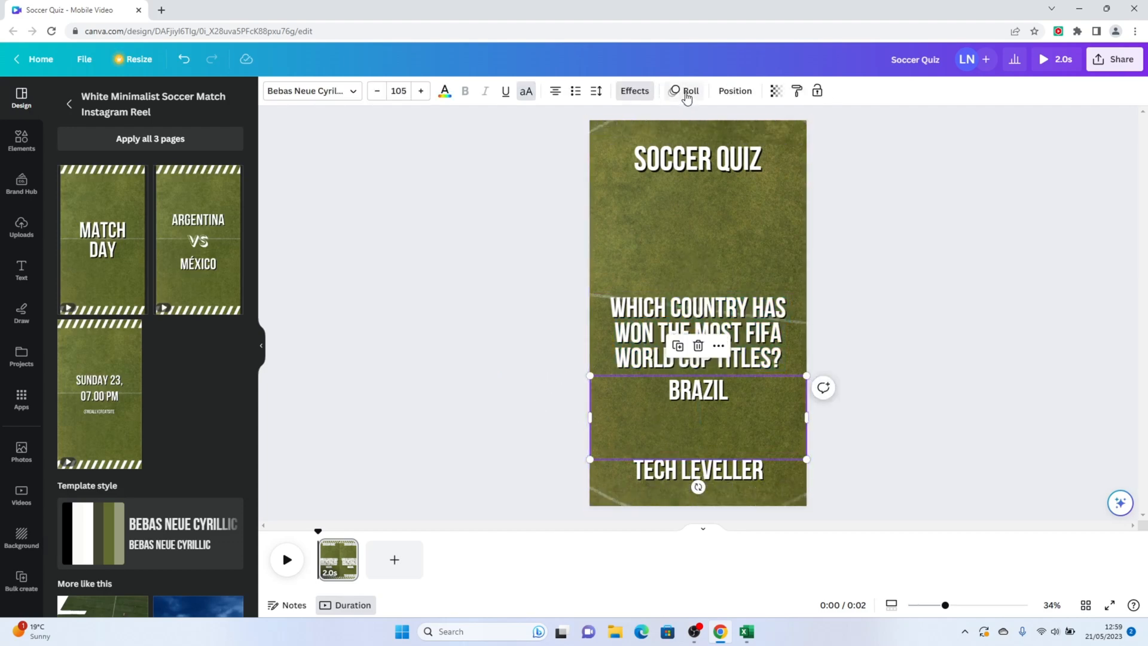